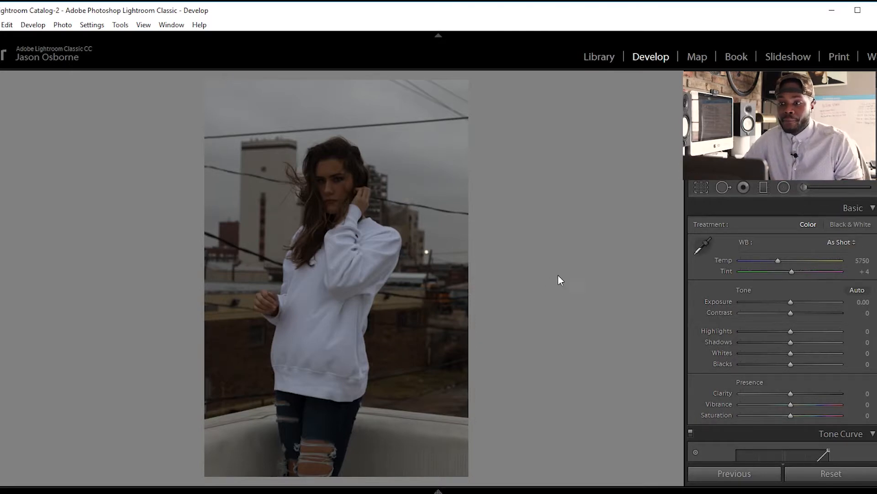
- Check the model's face up close and raise the photo's Exposure to +2.82
click(342, 169)
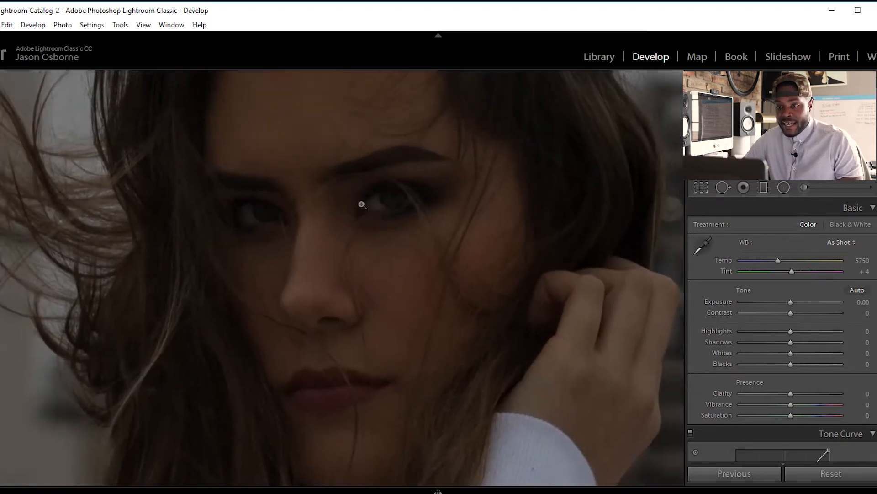
click(361, 204)
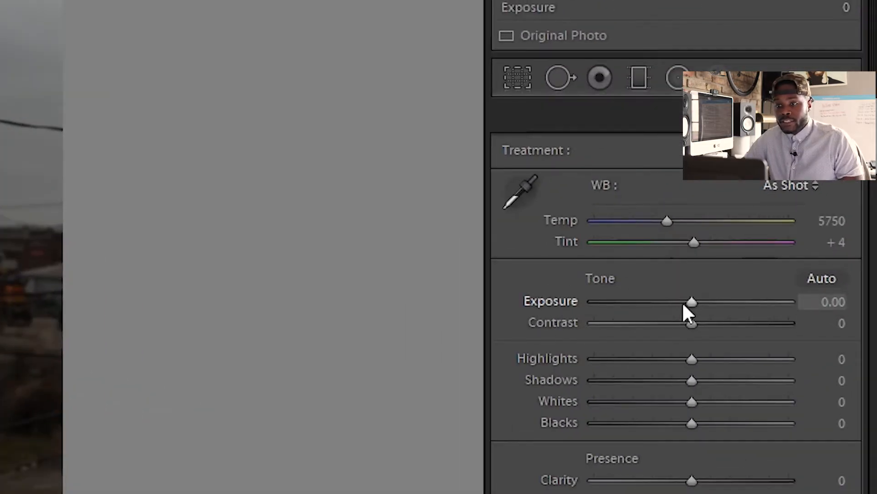
drag(693, 302, 741, 303)
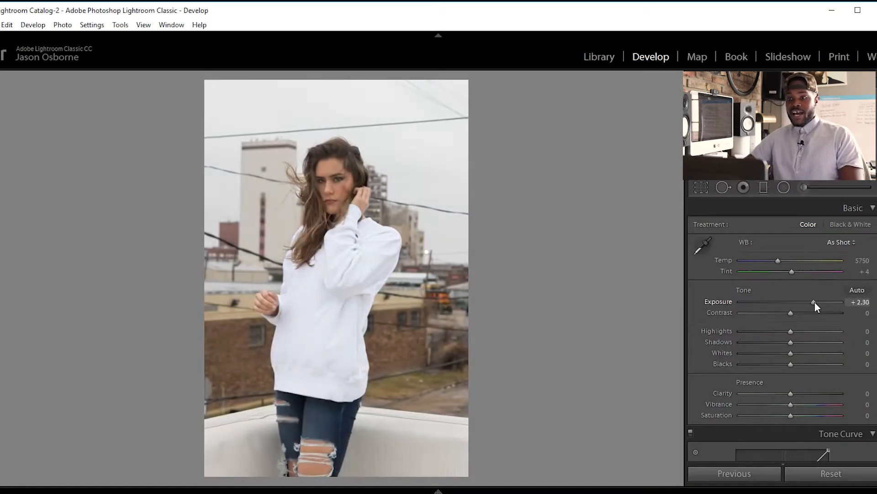
mouse_move(815, 303)
mouse_down()
mouse_move(827, 300)
mouse_move(811, 305)
mouse_move(818, 302)
mouse_up()
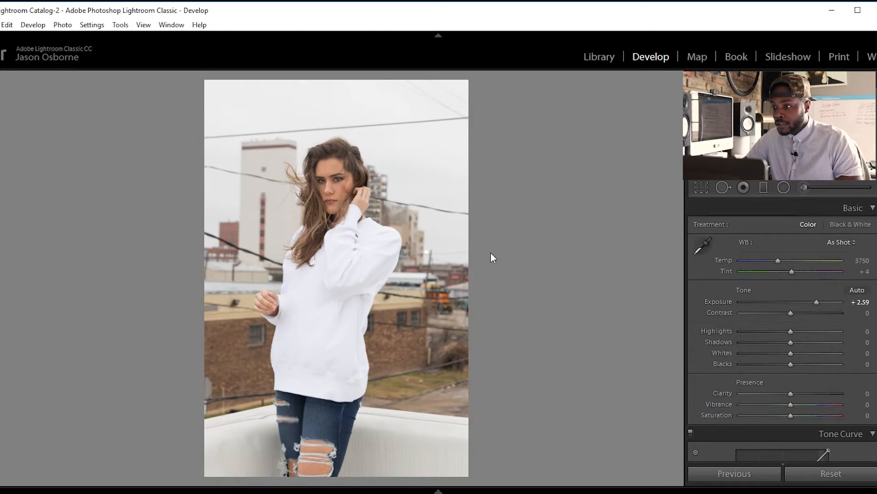
drag(818, 300, 820, 299)
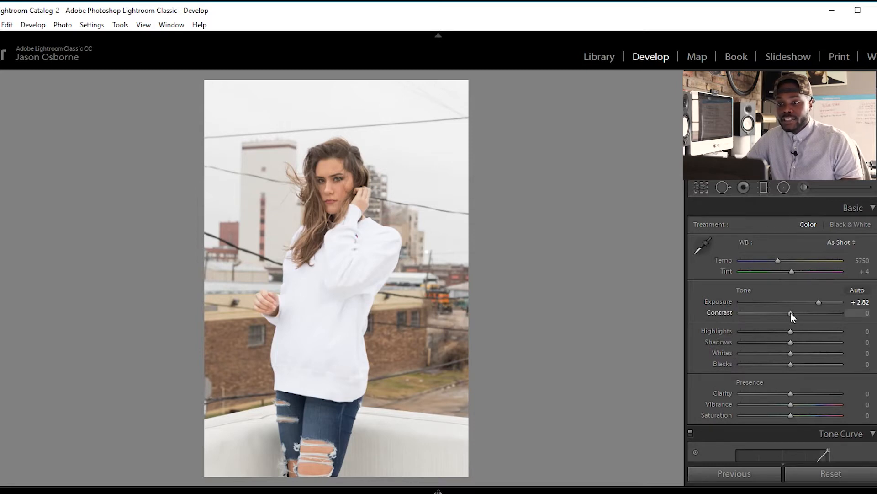
- Set the photo's Contrast to +38 and lower the Highlights to −100
drag(791, 313, 812, 314)
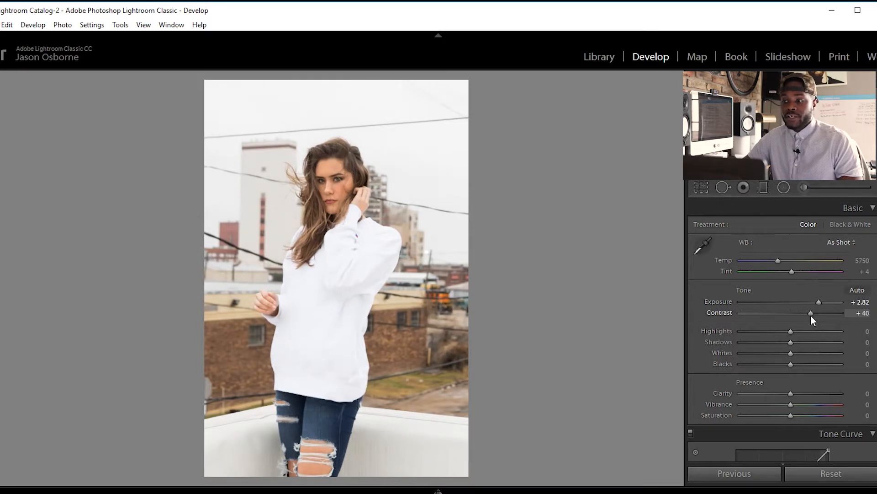
drag(808, 316, 809, 314)
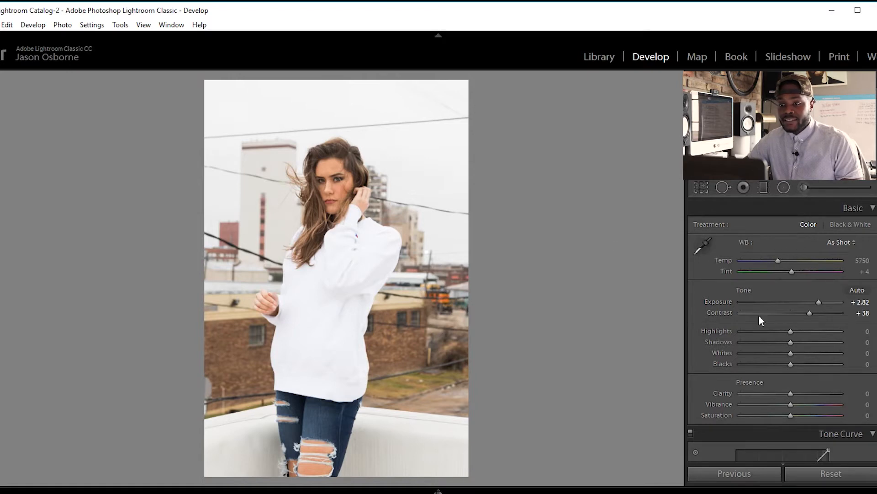
drag(790, 331, 726, 339)
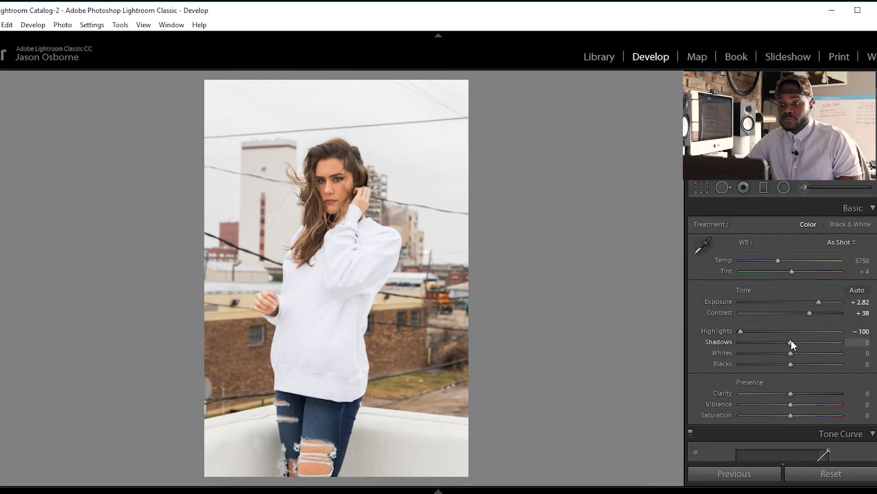
- Set Shadows to +30 and Blacks to −84, checking white clipping and comparing the edit side by side with the original
mouse_move(791, 342)
mouse_down()
mouse_move(819, 342)
mouse_move(741, 342)
mouse_move(807, 347)
mouse_up()
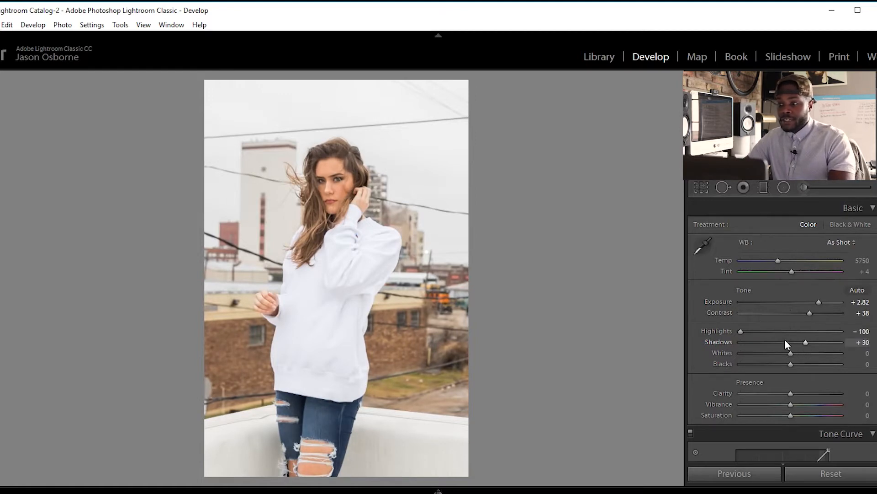
key(alt)
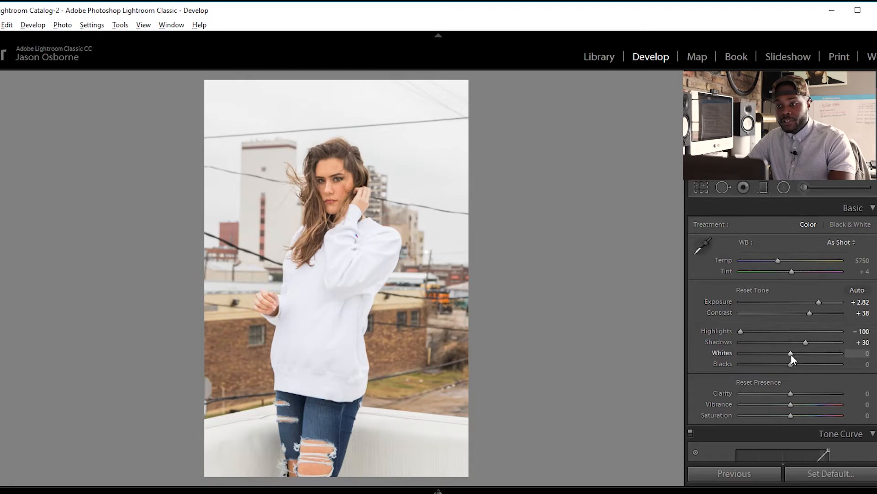
alt+click(791, 353)
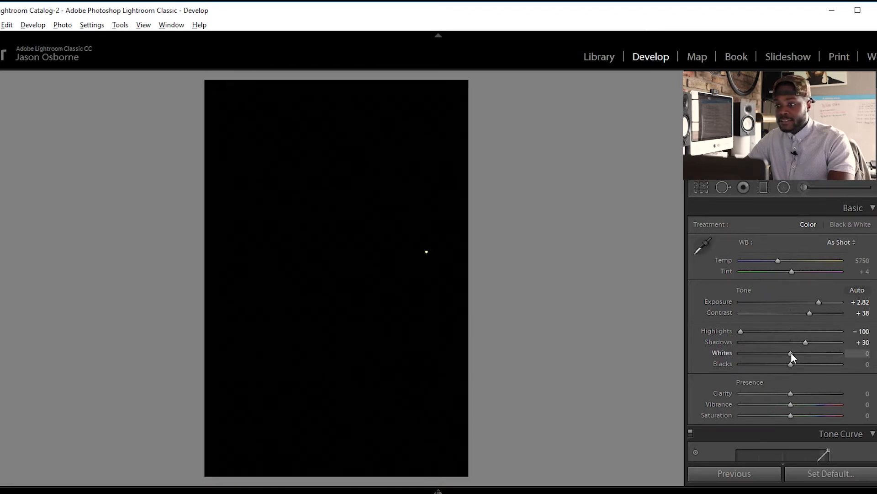
drag(791, 364, 747, 363)
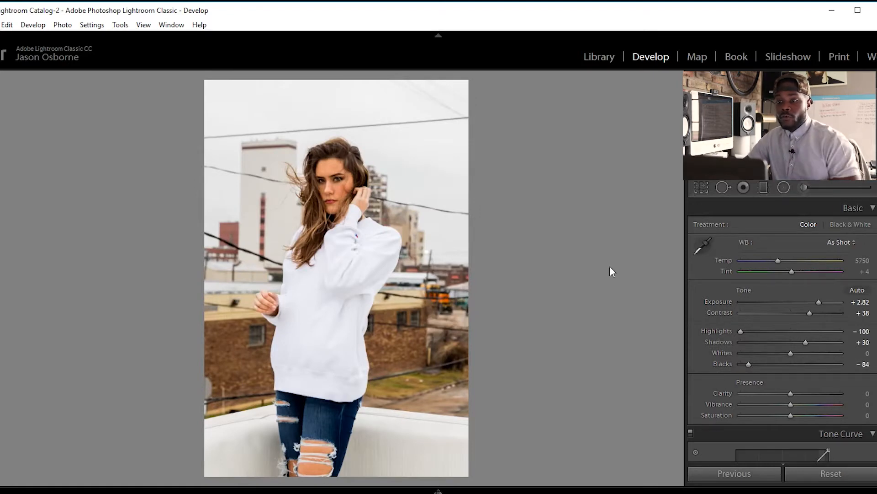
key(y)
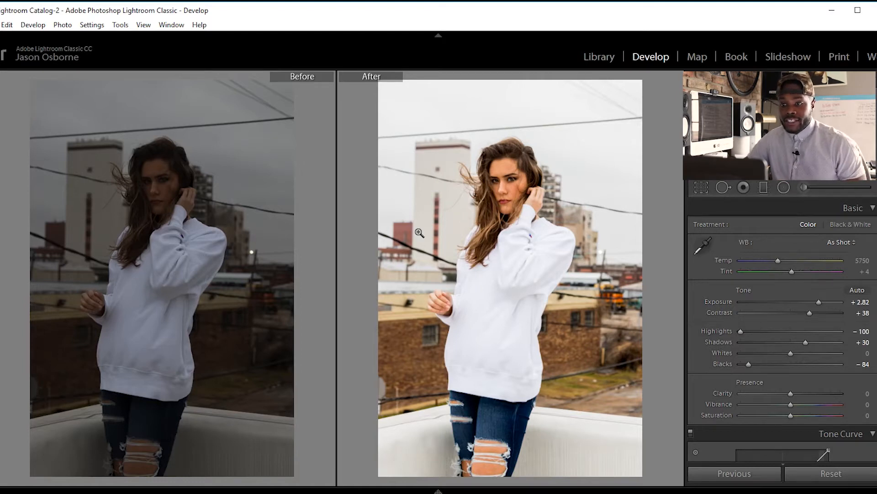
key(y)
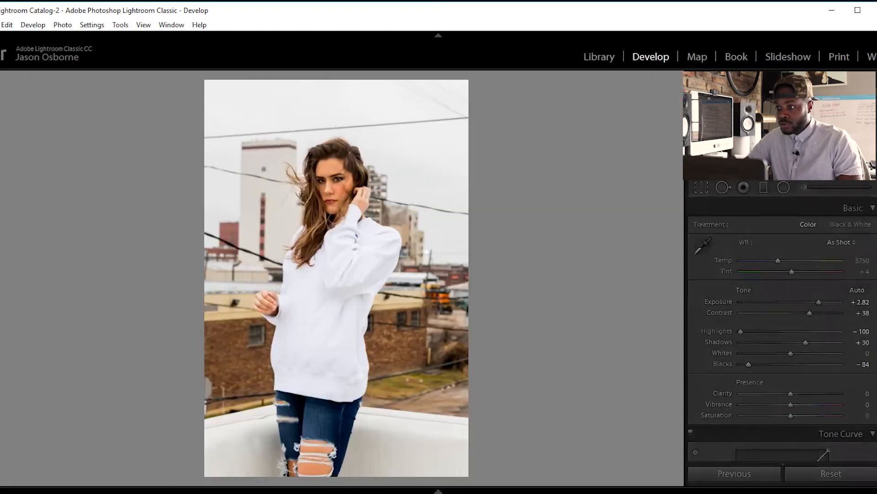
- Straighten the photo with the Level option of the Upright transform
scroll(783, 329, down, 5)
scroll(782, 332, down, 10)
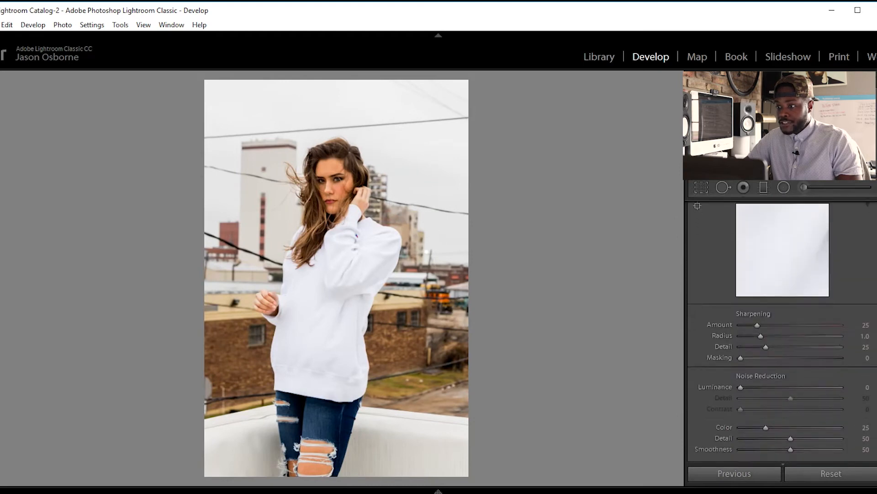
scroll(852, 327, down, 3)
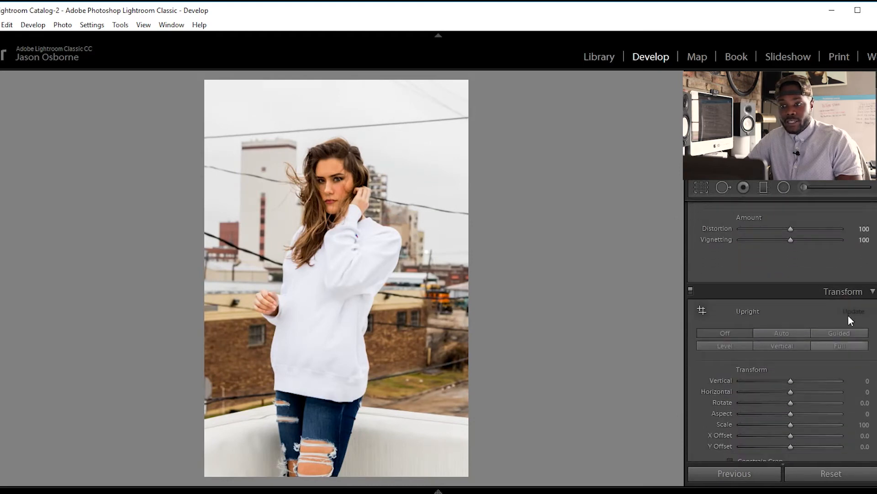
click(725, 345)
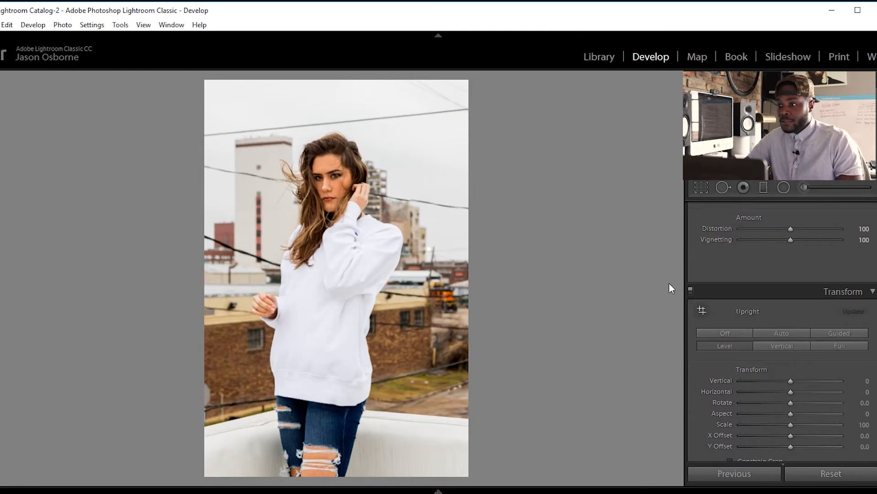
- Raise the photo's Clarity to +11
scroll(781, 348, up, 10)
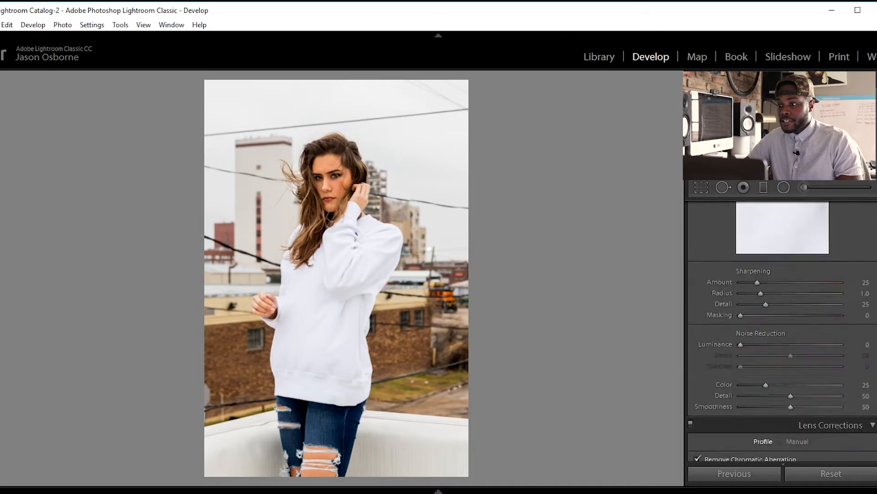
scroll(782, 320, up, 3)
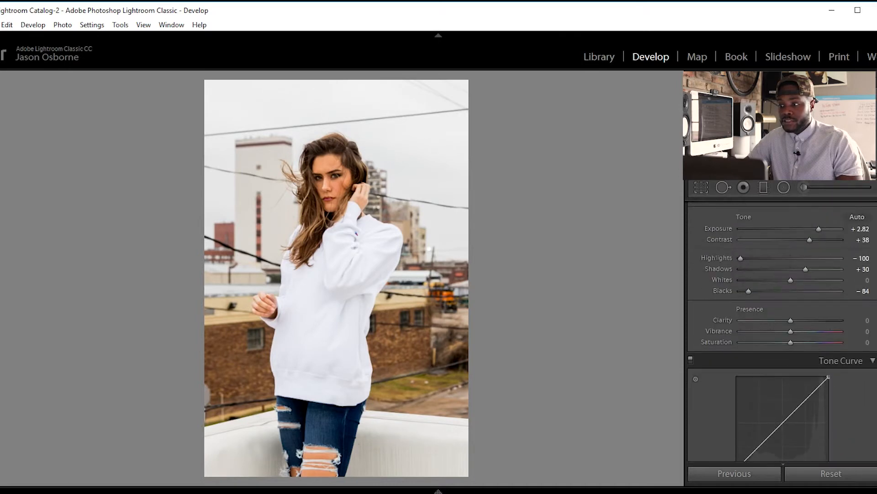
drag(795, 319, 797, 320)
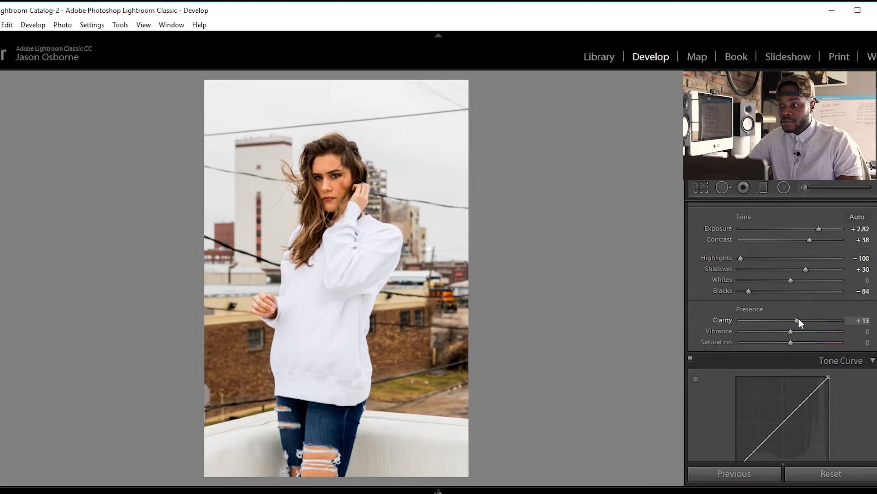
drag(798, 318, 798, 318)
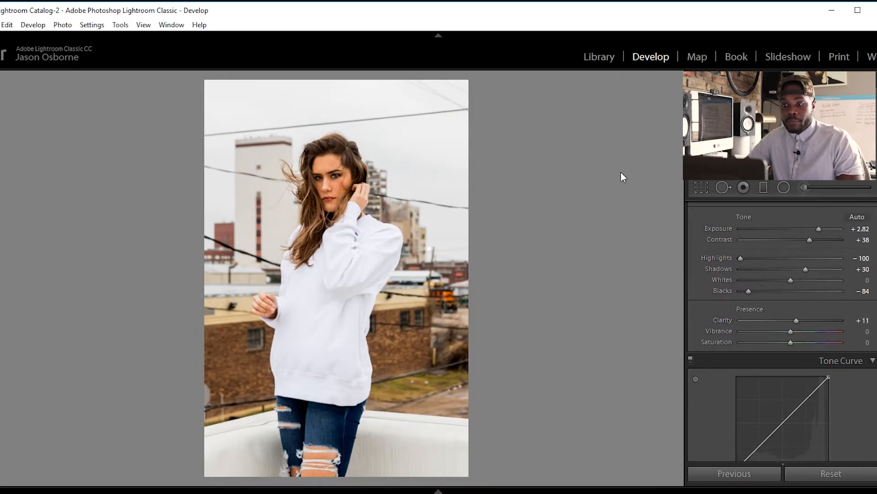
- Set Vibrance to +36 and reduce the overall Saturation to −16
mouse_move(792, 331)
mouse_down()
mouse_move(831, 327)
mouse_move(808, 331)
mouse_up()
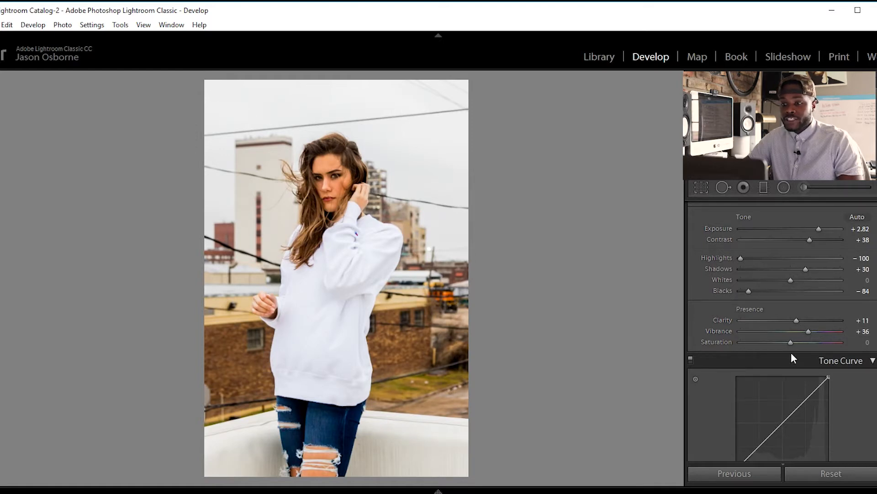
drag(790, 344, 782, 345)
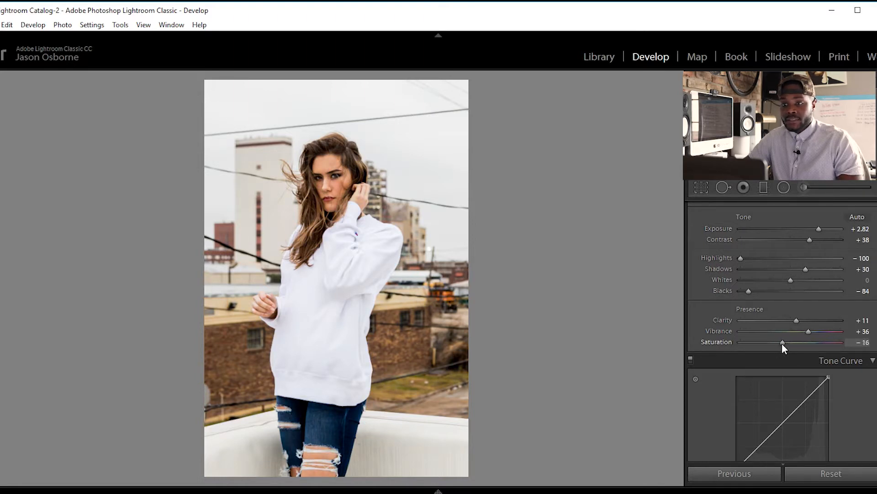
drag(781, 342, 783, 343)
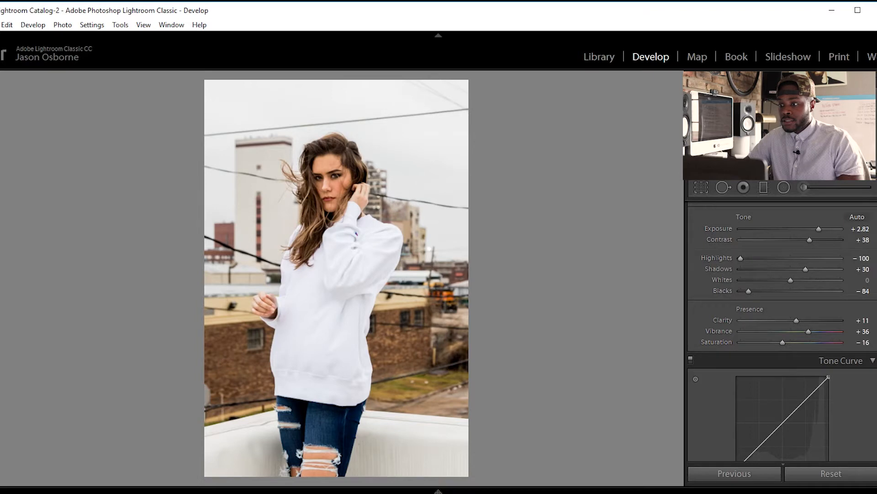
- Shape the RGB tone curve with a raised midpoint, a slightly lowered shadow point and a lifted black point
scroll(782, 332, down, 9)
scroll(782, 330, up, 5)
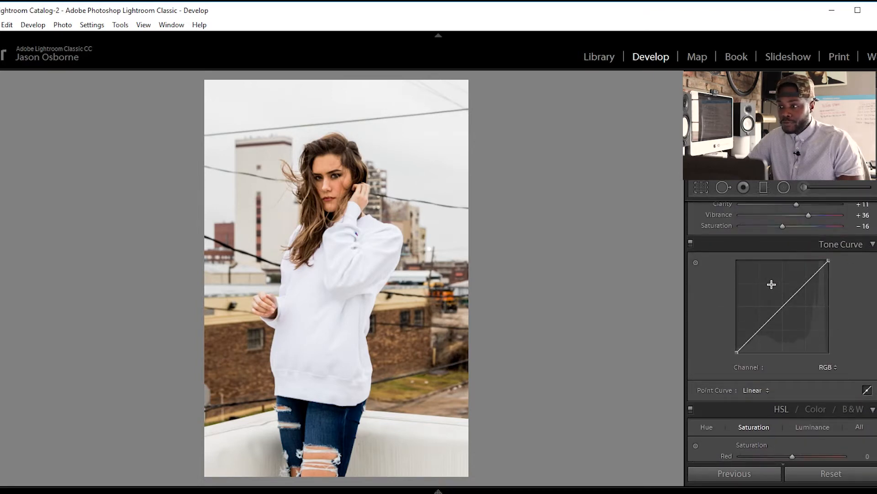
click(782, 307)
drag(782, 307, 779, 303)
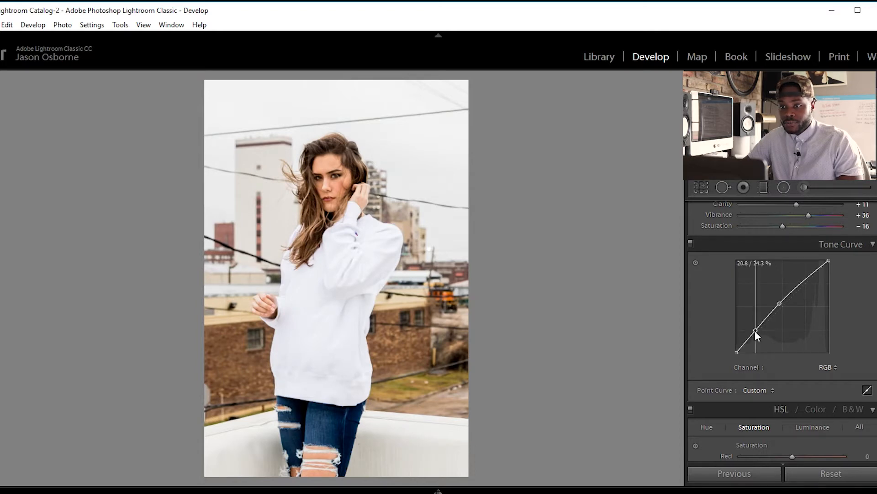
drag(755, 330, 752, 336)
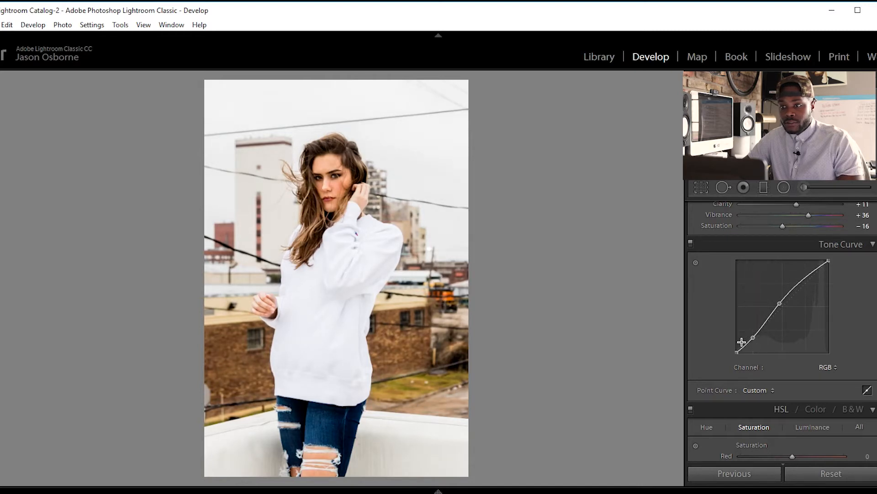
mouse_move(728, 354)
mouse_down()
mouse_move(723, 340)
mouse_move(723, 349)
mouse_up()
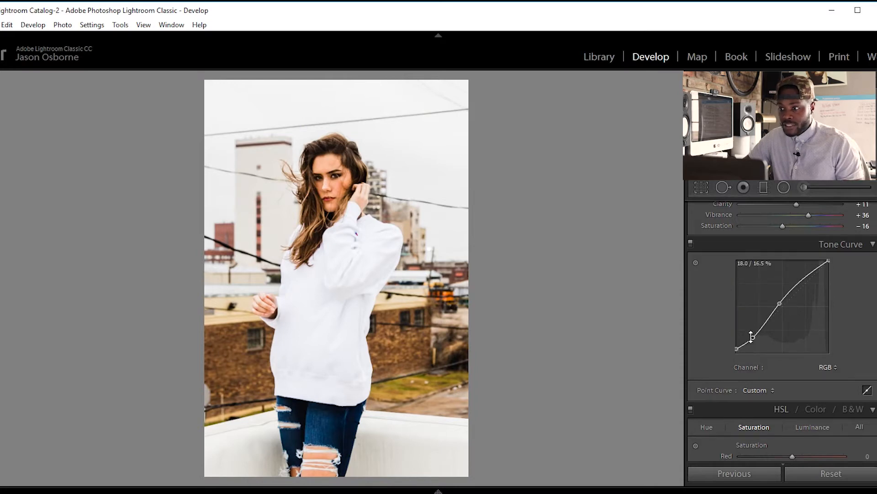
drag(752, 337, 755, 333)
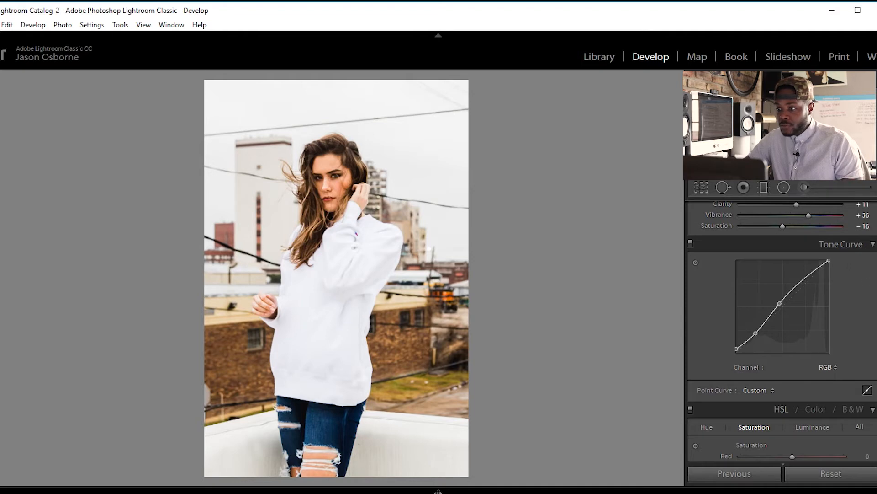
- Raise the photo's Shadows further to +46
scroll(782, 331, up, 5)
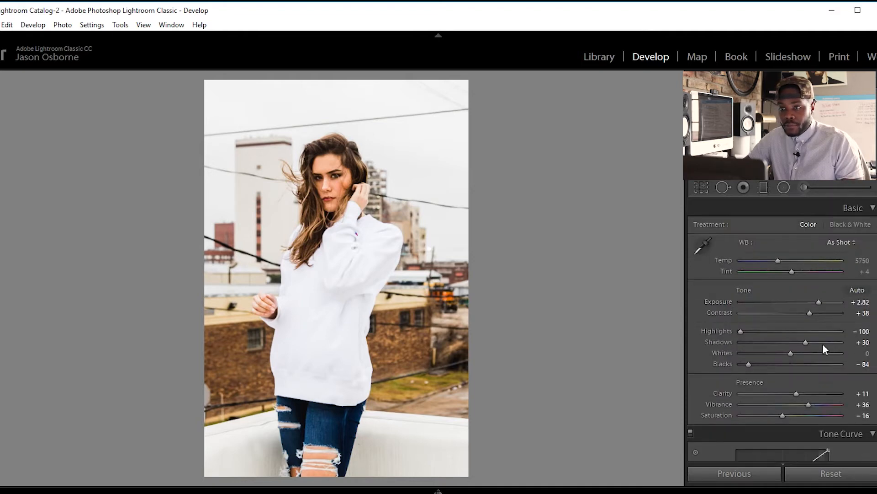
mouse_move(807, 339)
mouse_down()
mouse_move(824, 334)
mouse_move(814, 337)
mouse_up()
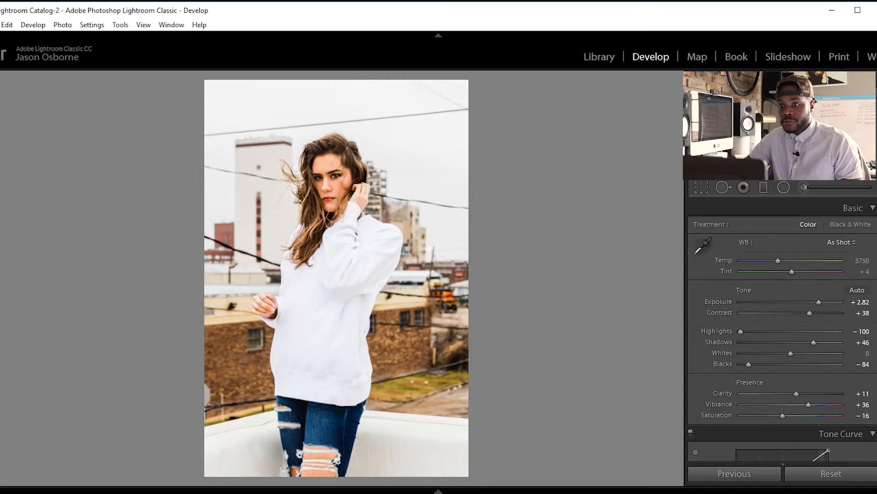
- Lower the Yellow saturation in the HSL adjustments to −100
scroll(782, 329, down, 3)
scroll(783, 329, down, 10)
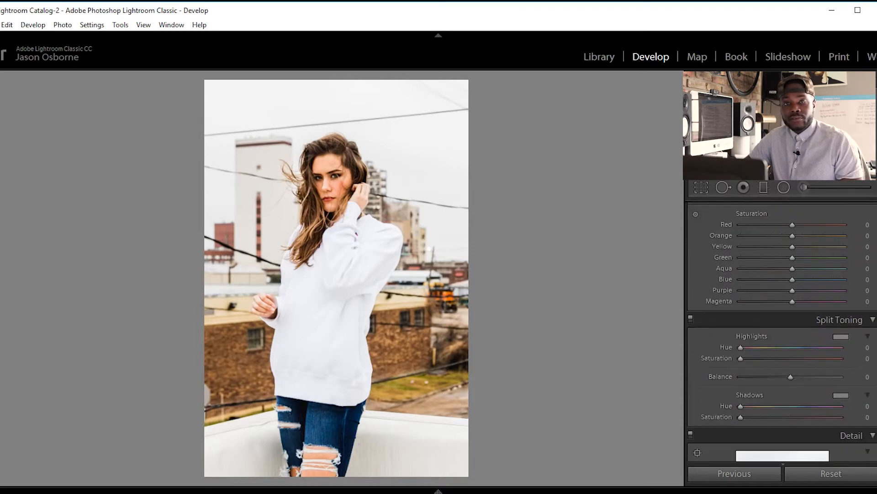
scroll(835, 242, up, 3)
scroll(782, 329, up, 2)
scroll(782, 329, down, 3)
scroll(783, 329, up, 2)
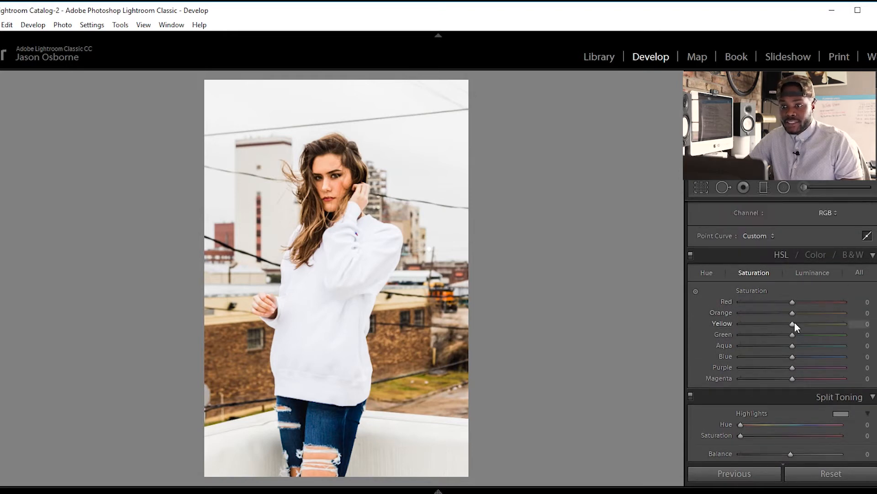
drag(789, 323, 712, 337)
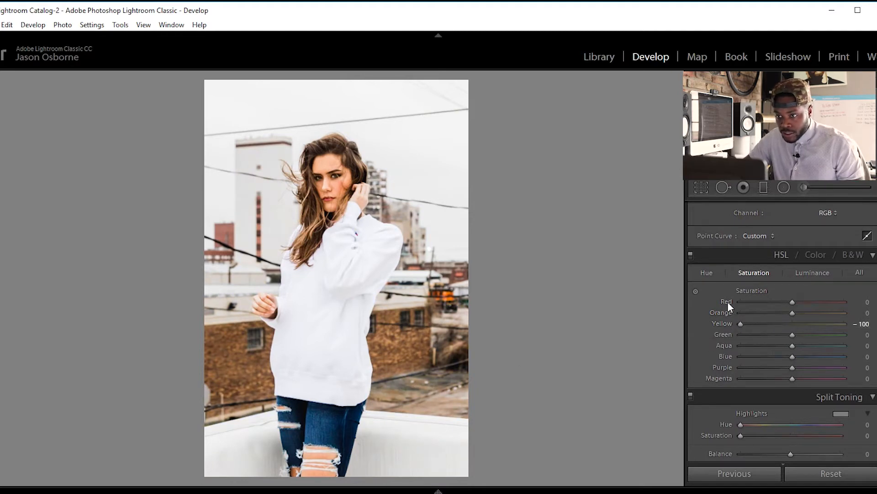
drag(745, 325, 646, 326)
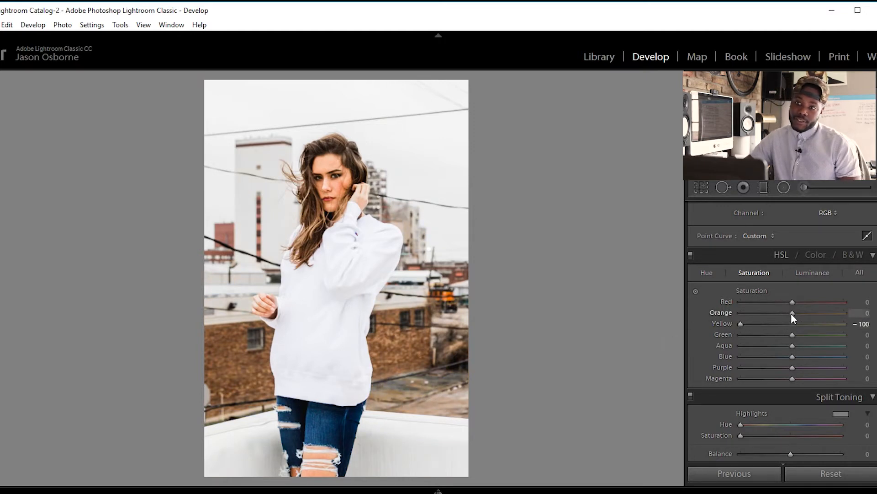
- Lower the Orange saturation to −13 and the Blue saturation to −57 in the HSL adjustments
drag(785, 314, 784, 314)
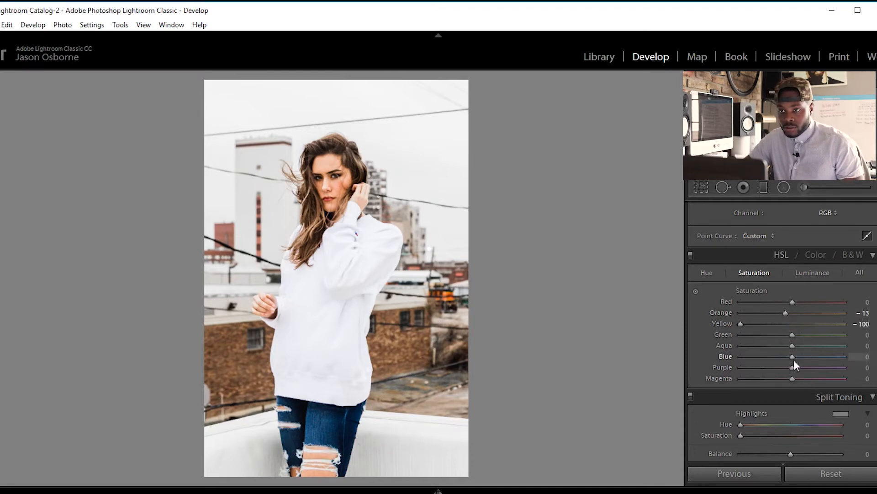
drag(791, 355, 766, 359)
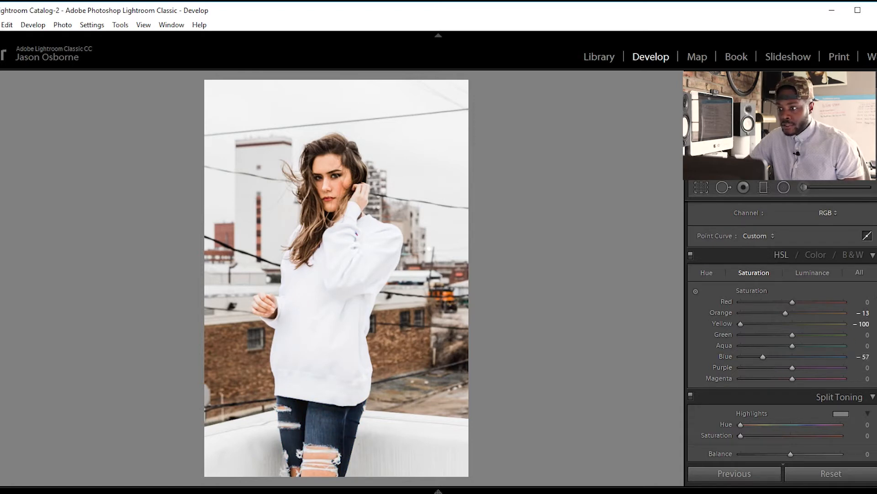
- Sharpen the photo with Amount 97 and Masking 100, checking the face up close
scroll(783, 332, down, 6)
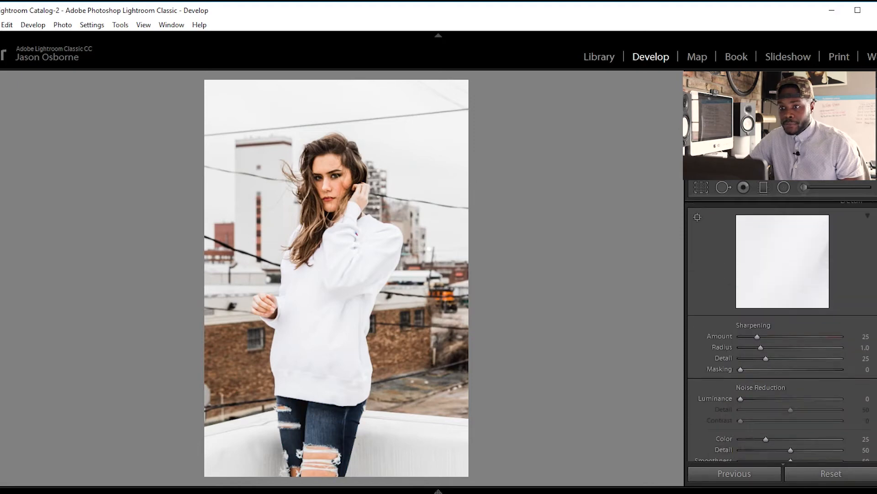
click(805, 335)
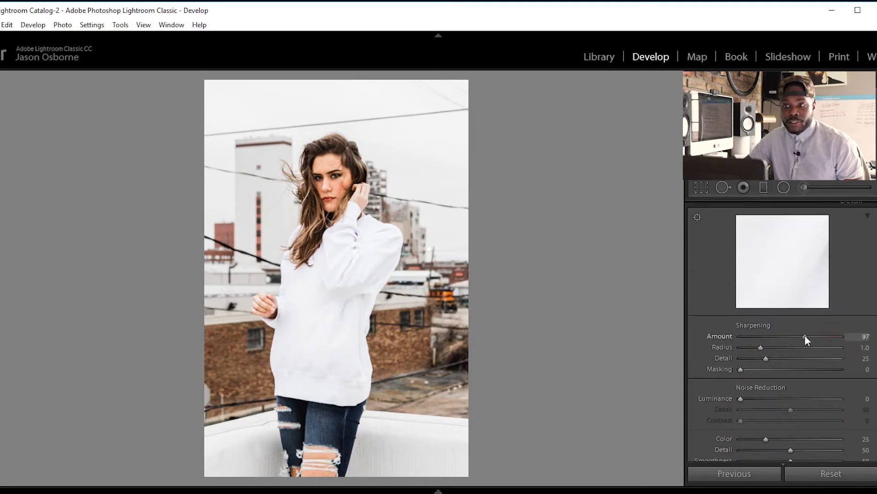
click(333, 181)
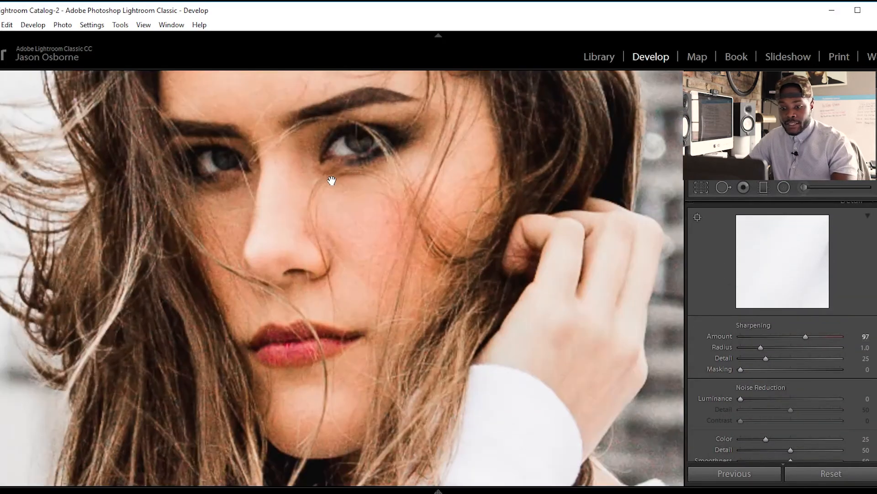
click(333, 181)
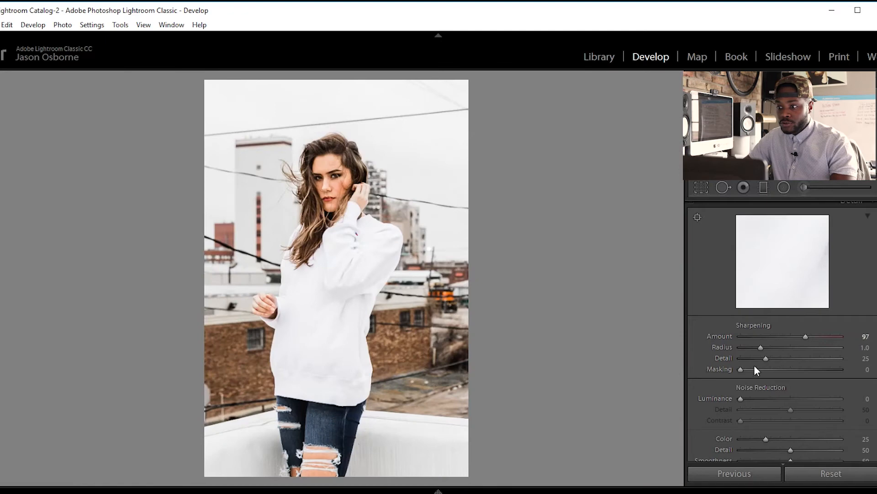
key(alt)
drag(743, 368, 875, 372)
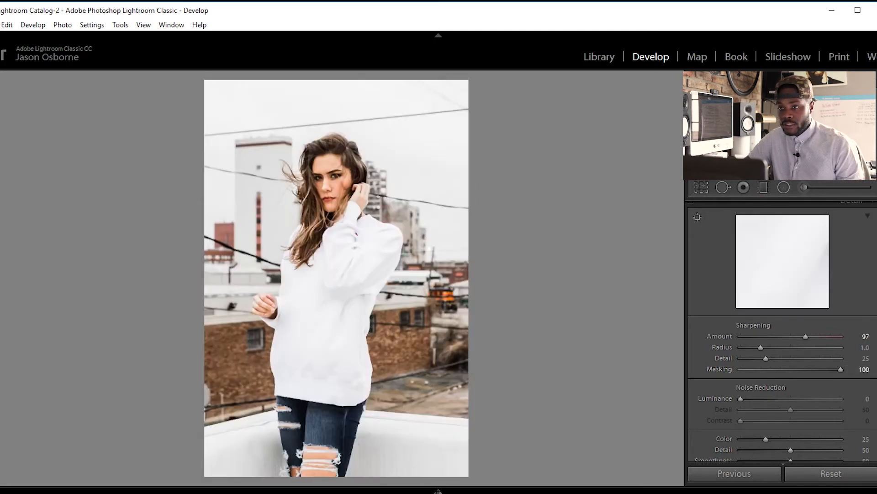
- Inspect the sharpened face up close and set the Luminance noise reduction to 16
scroll(782, 330, down, 3)
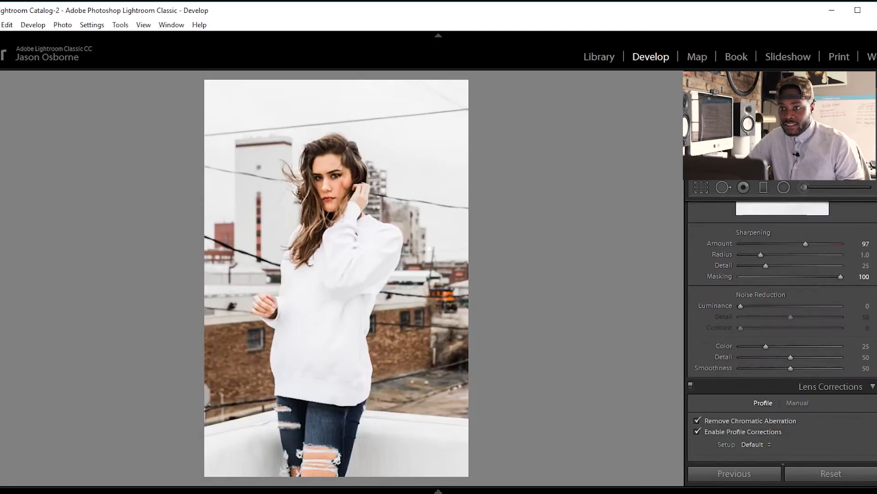
click(323, 179)
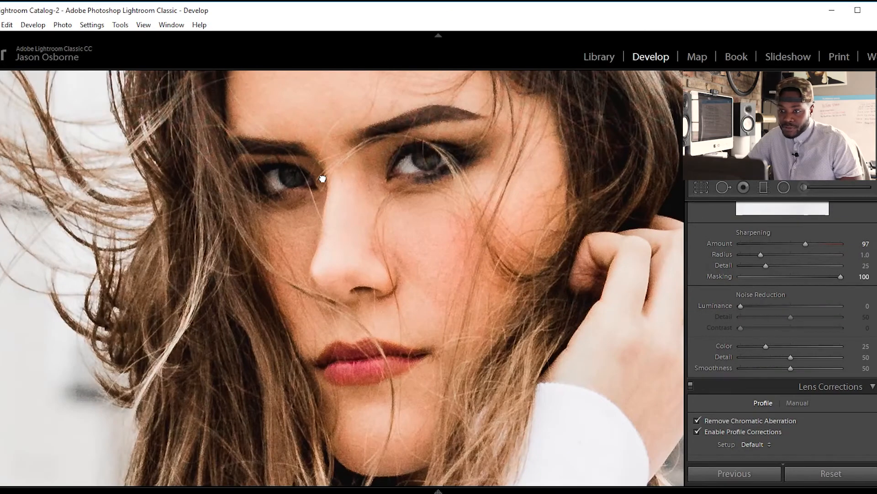
click(322, 178)
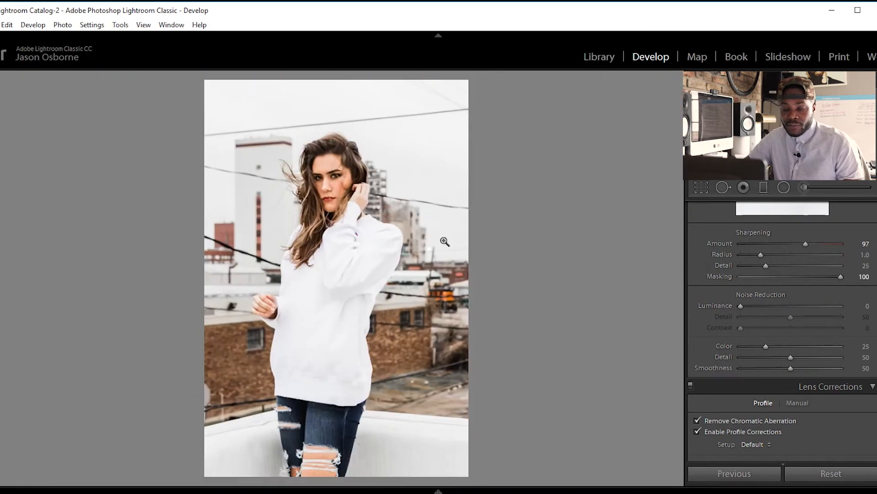
click(756, 305)
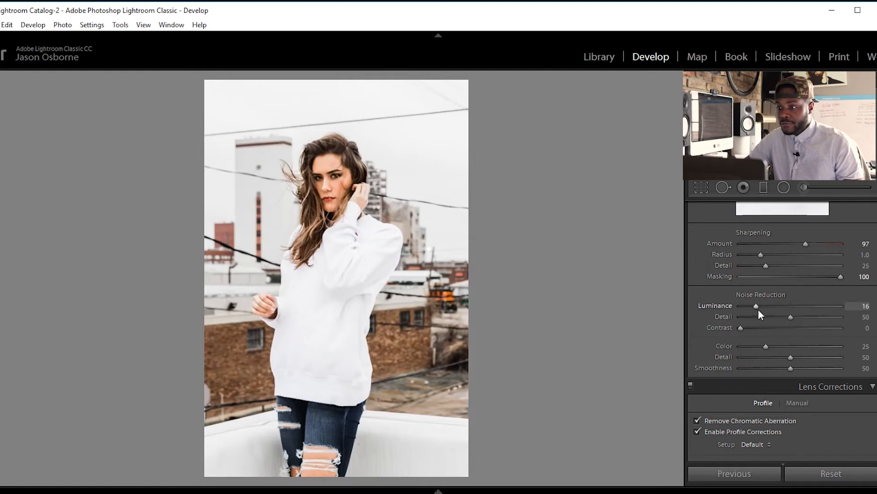
- Add a Highlight Priority post-crop vignette with Amount −15 and set Dehaze to +11
scroll(862, 311, down, 5)
scroll(781, 329, down, 4)
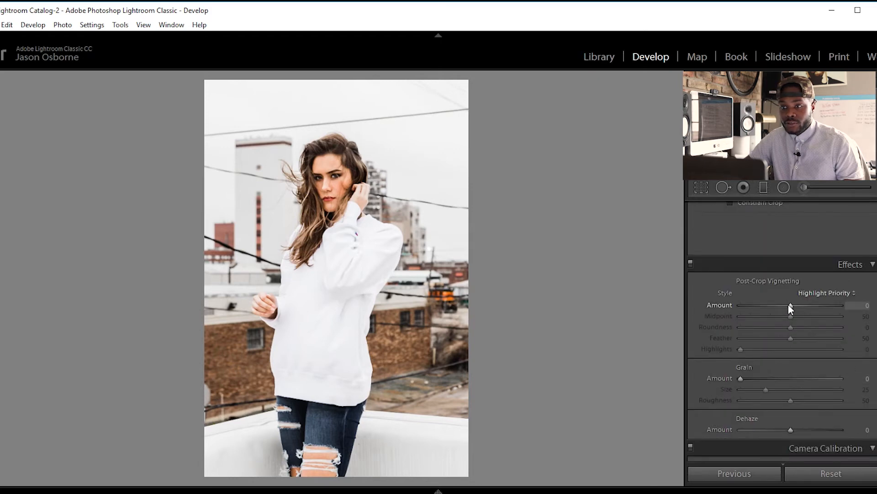
drag(788, 305, 780, 309)
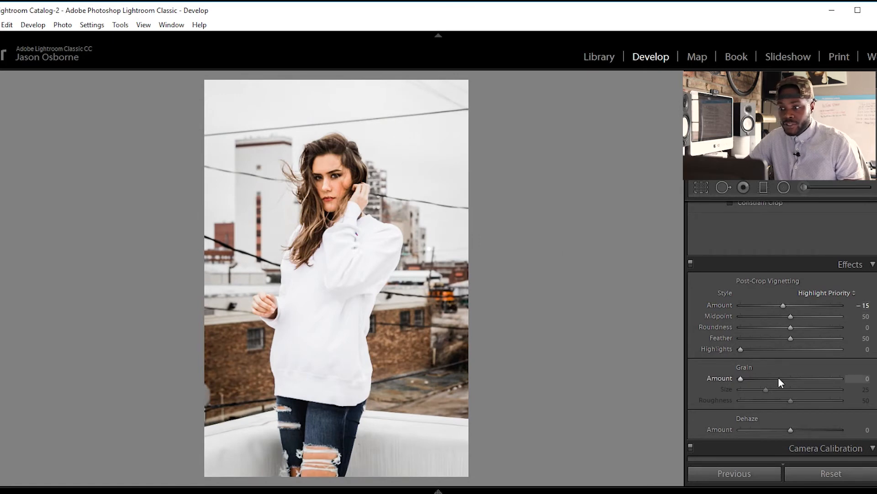
drag(790, 428, 796, 430)
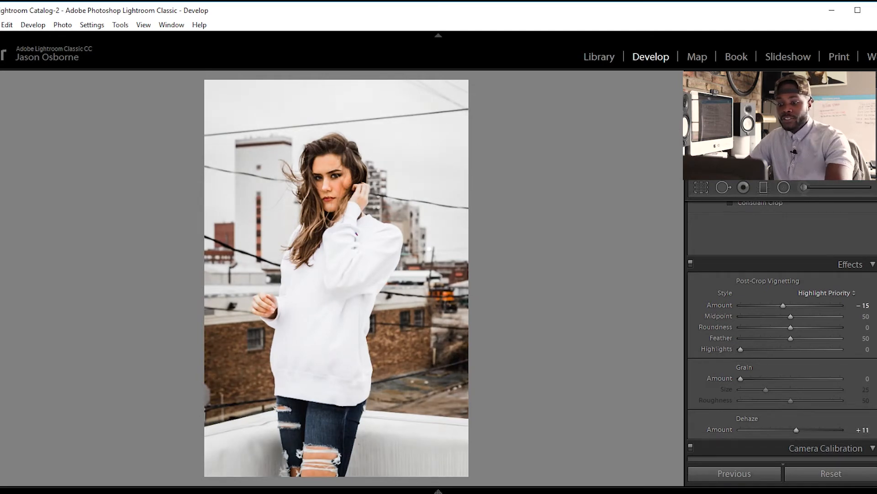
- Compare the edited portrait side by side with its unedited original
scroll(782, 329, down, 5)
scroll(782, 329, up, 20)
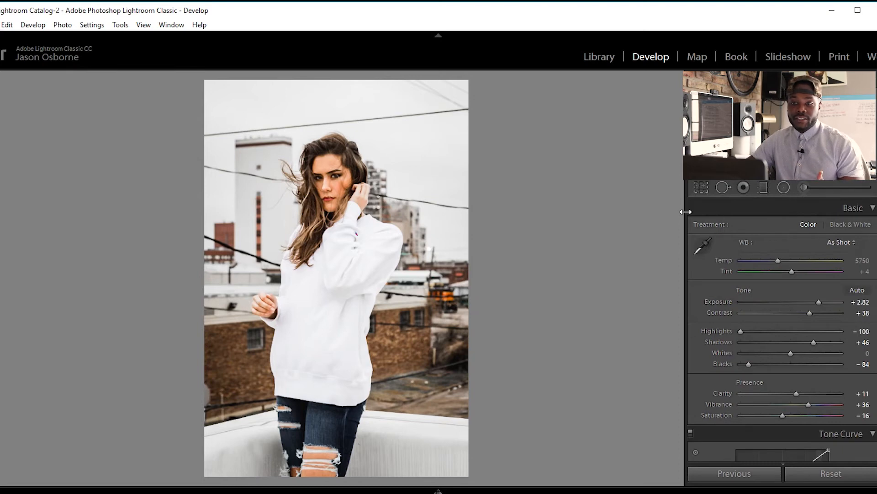
key(y)
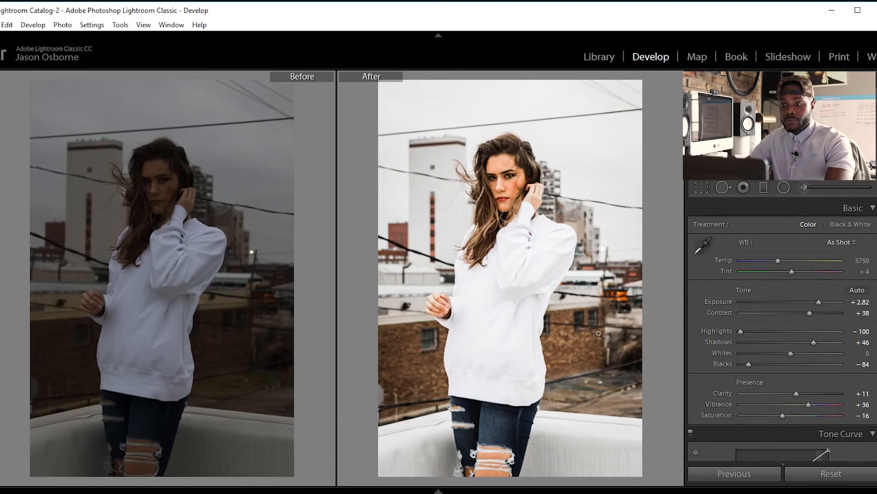
key(y)
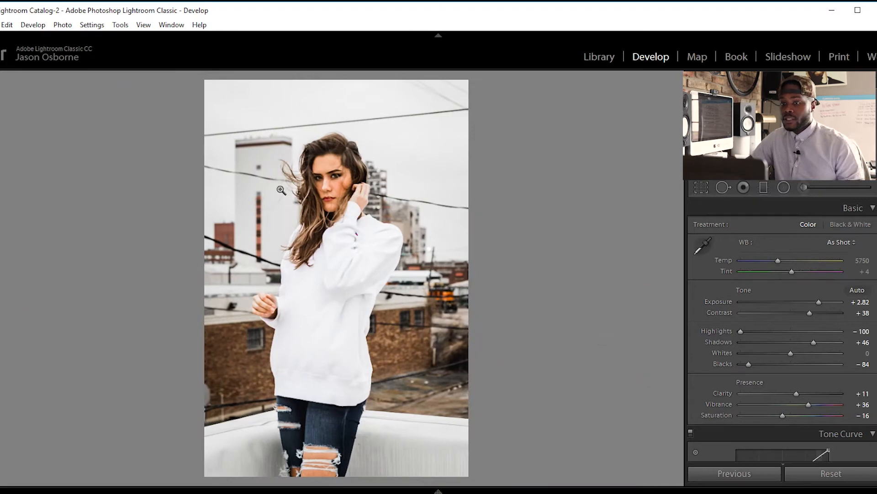
- Paint over the woman's eye nearer her raised hand using the Adjustment Brush with the Teeth Whitening effect
click(332, 173)
click(331, 173)
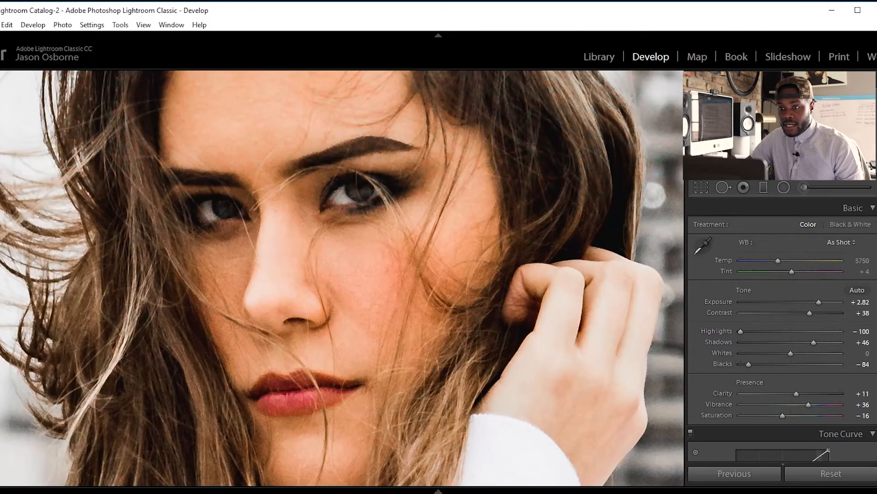
click(804, 187)
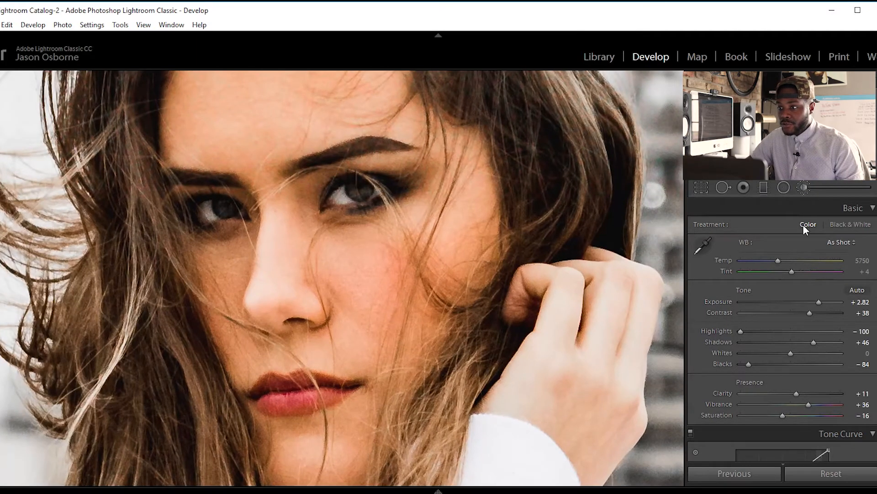
click(778, 228)
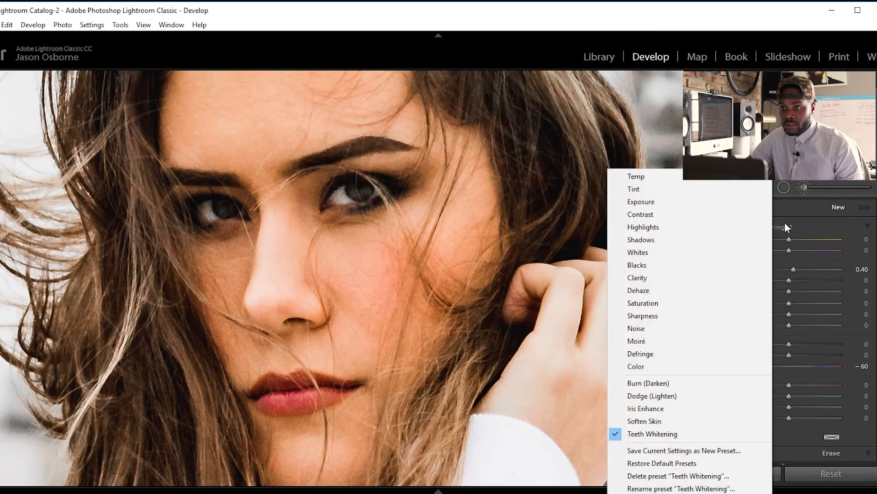
click(690, 432)
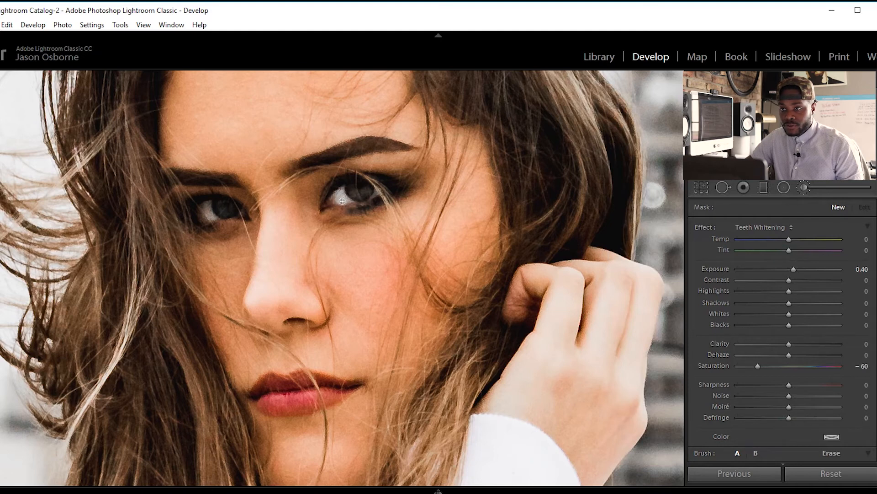
drag(336, 194, 376, 189)
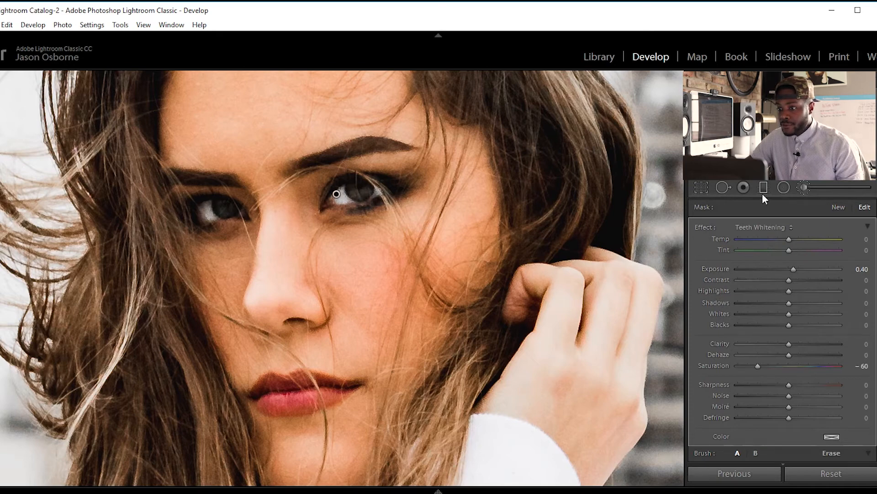
- Change the brush effect to Iris Enhance, paint over both irises and close the Adjustment Brush
click(753, 225)
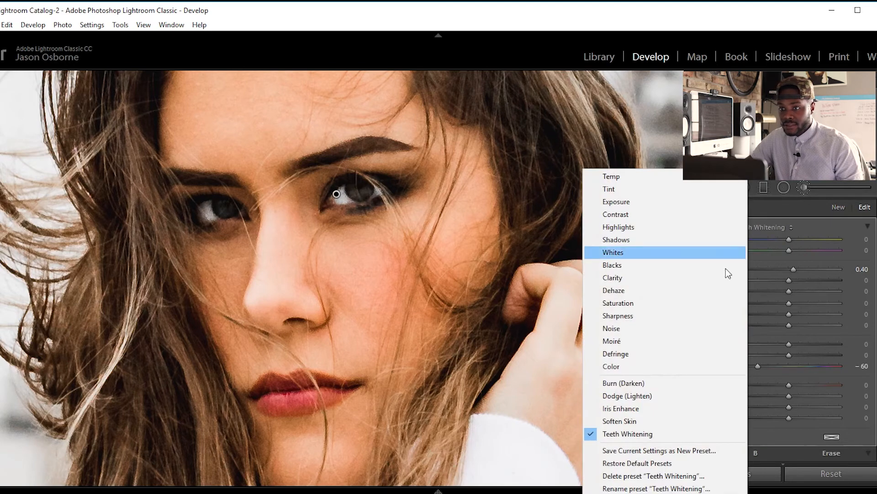
click(672, 406)
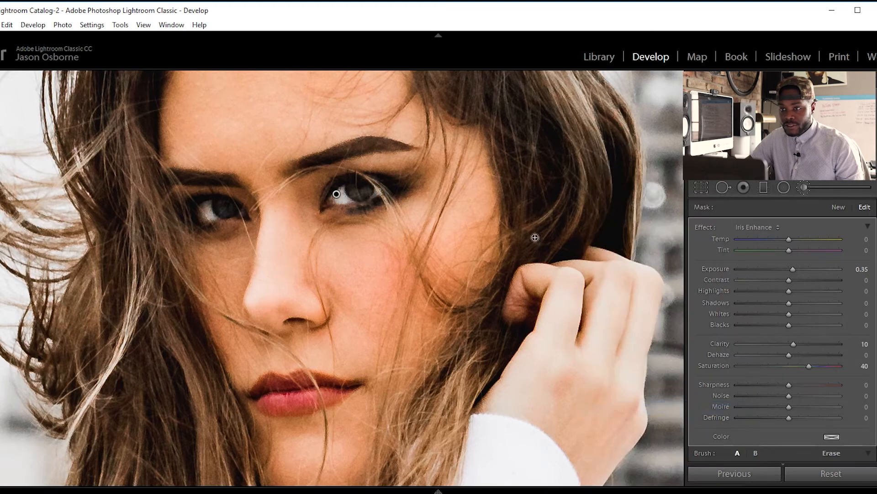
mouse_move(350, 188)
mouse_down()
mouse_move(353, 197)
mouse_move(369, 192)
mouse_up()
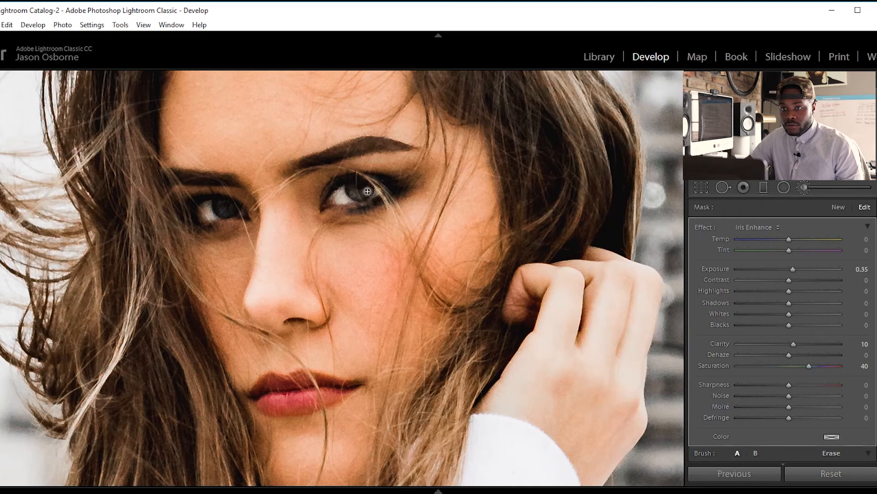
mouse_move(207, 211)
mouse_down()
mouse_move(240, 206)
mouse_move(224, 214)
mouse_move(218, 202)
mouse_up()
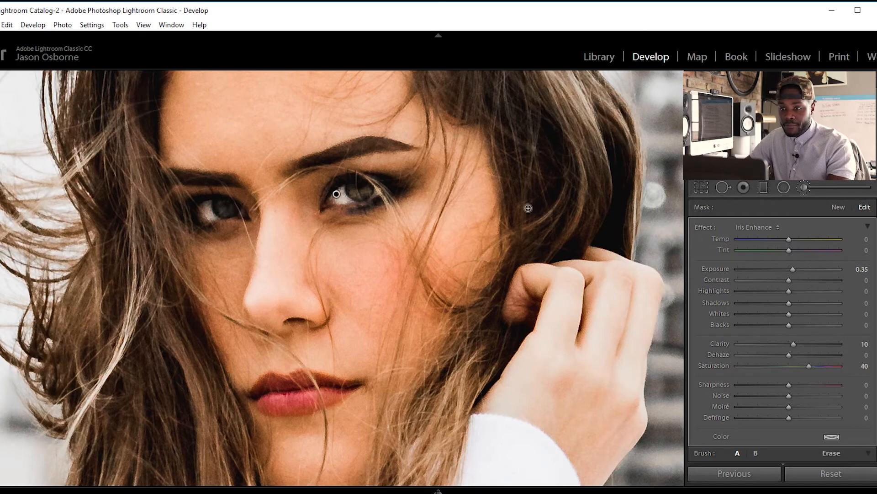
drag(247, 152, 257, 37)
drag(364, 160, 451, 320)
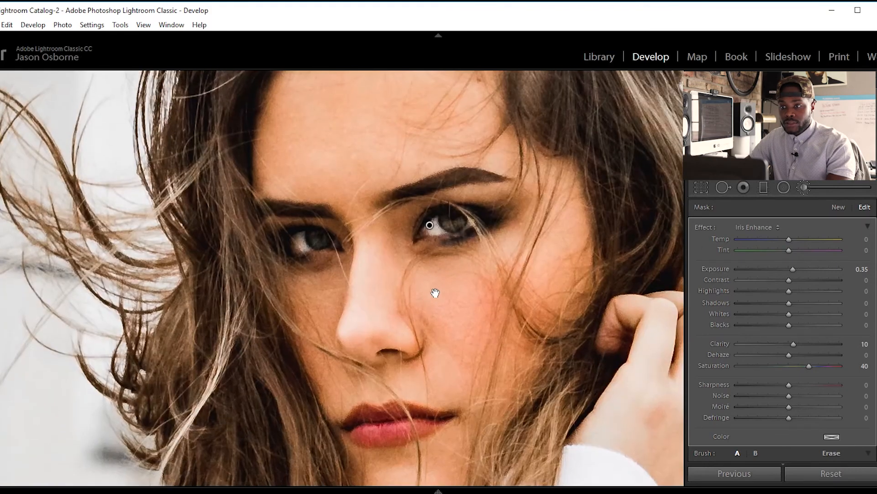
click(804, 186)
click(480, 222)
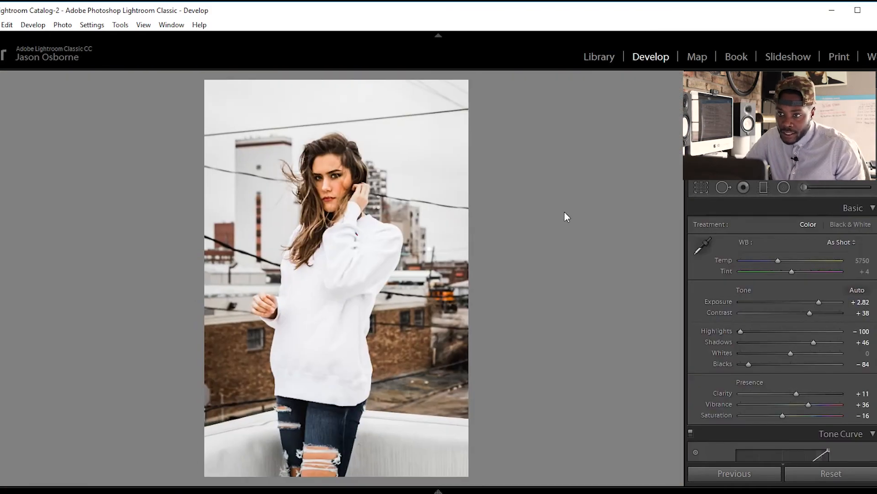
- Open the edited portrait in Adobe Photoshop CC 2018 for further editing
drag(874, 428, 875, 219)
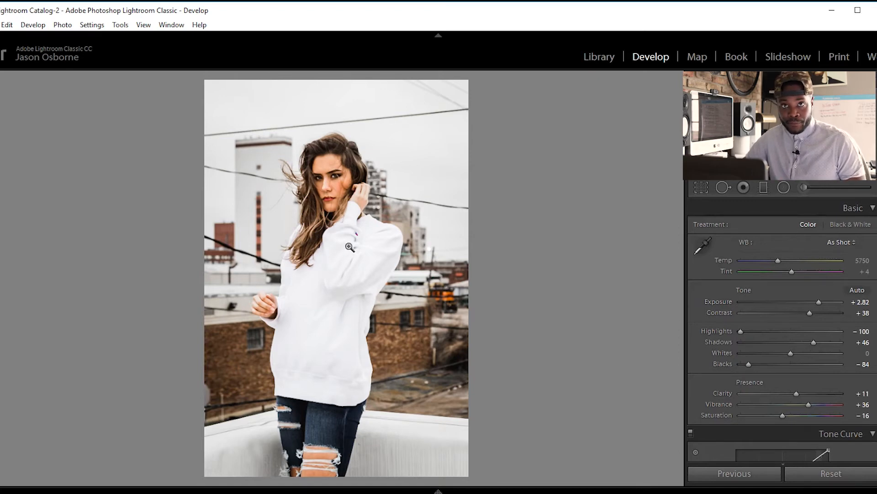
right_click(396, 194)
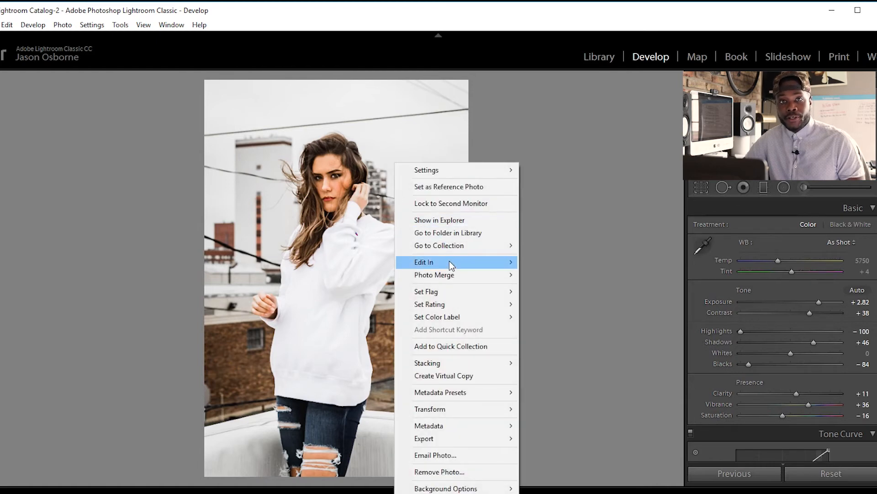
mouse_move(452, 265)
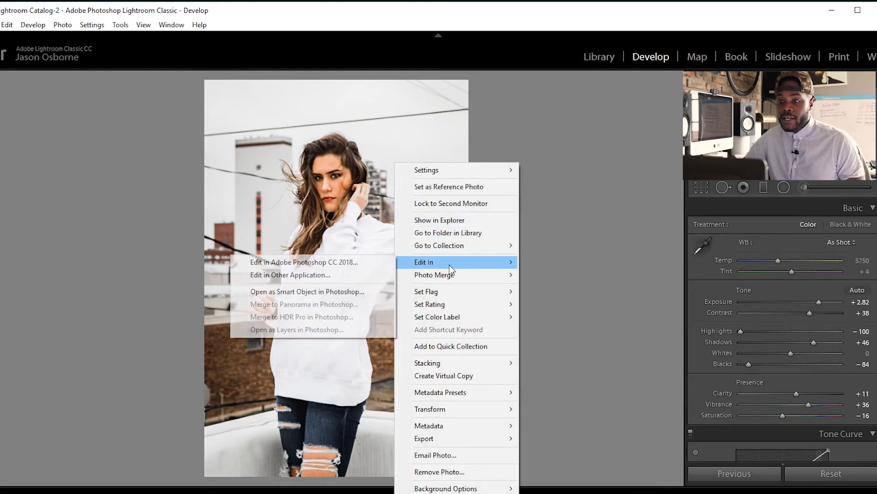
click(339, 261)
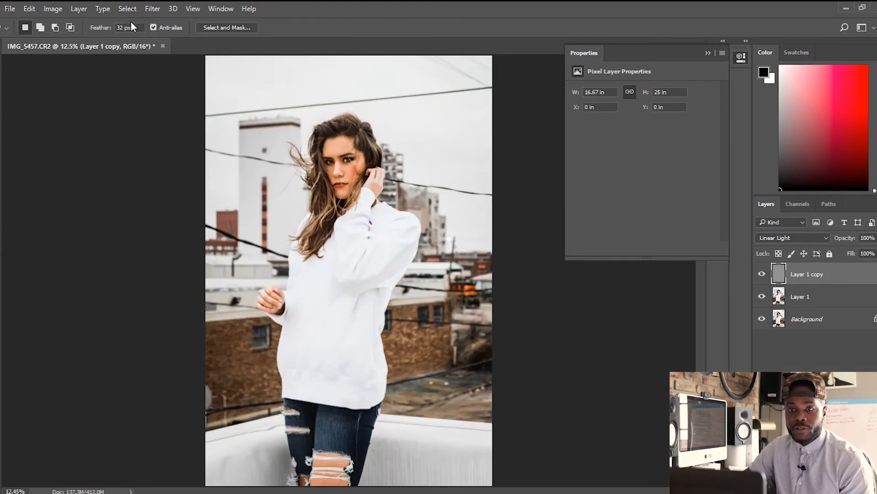
- Add a Gradient Map adjustment layer above Layer 1 copy with the default layer options
click(77, 8)
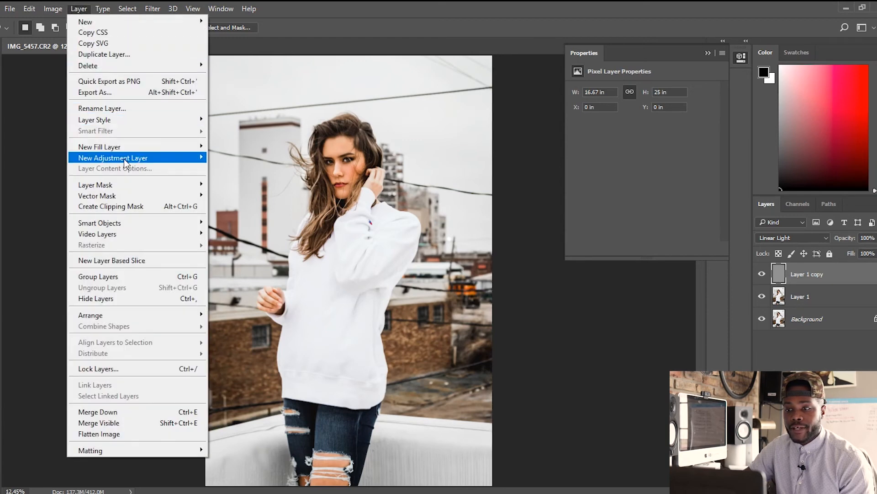
mouse_move(125, 158)
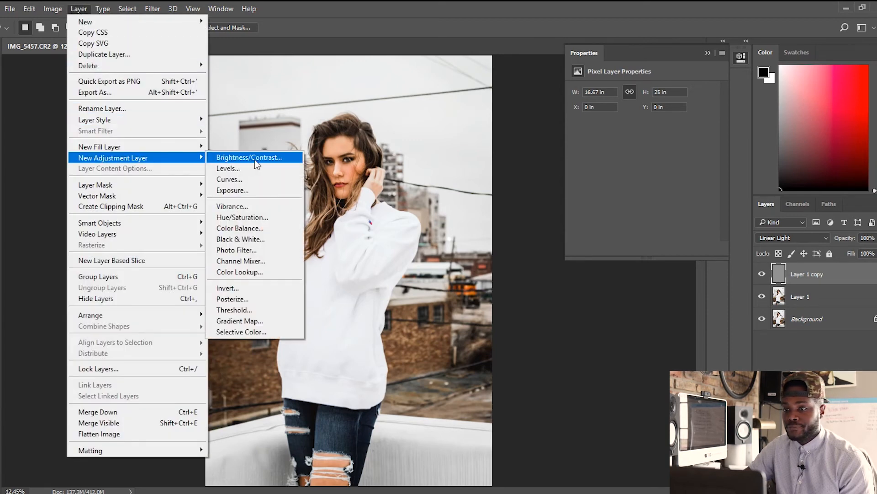
click(268, 320)
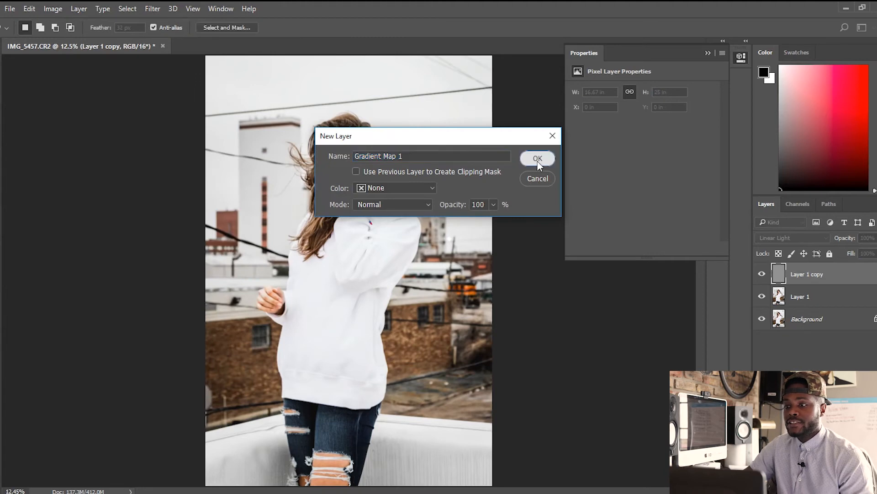
click(536, 158)
- Apply the Sepia-Blue 1 gradient preset to the gradient map
click(592, 93)
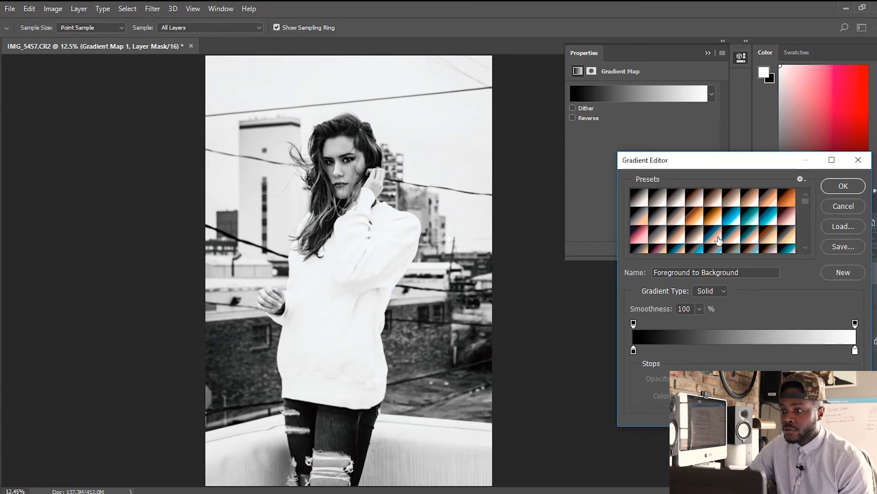
click(719, 240)
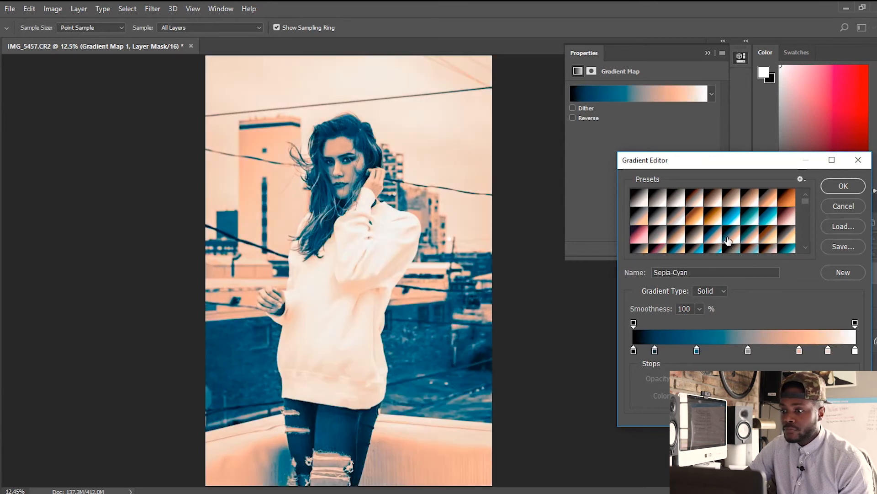
click(735, 242)
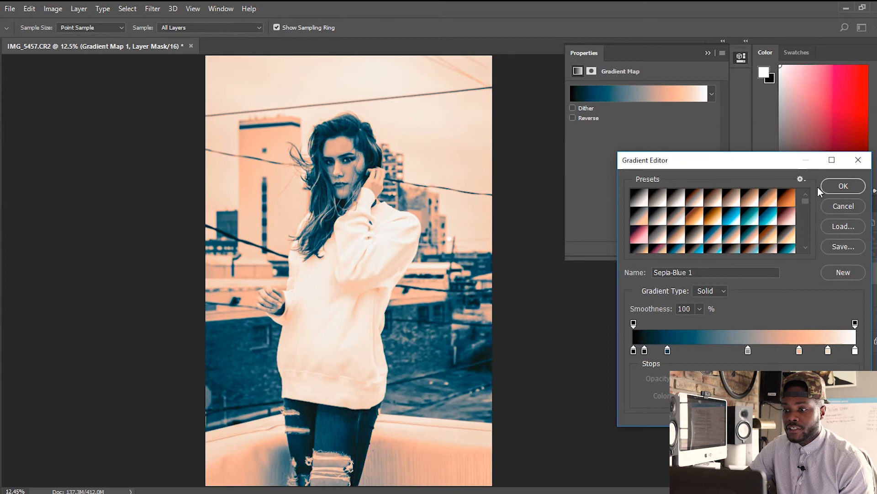
click(841, 190)
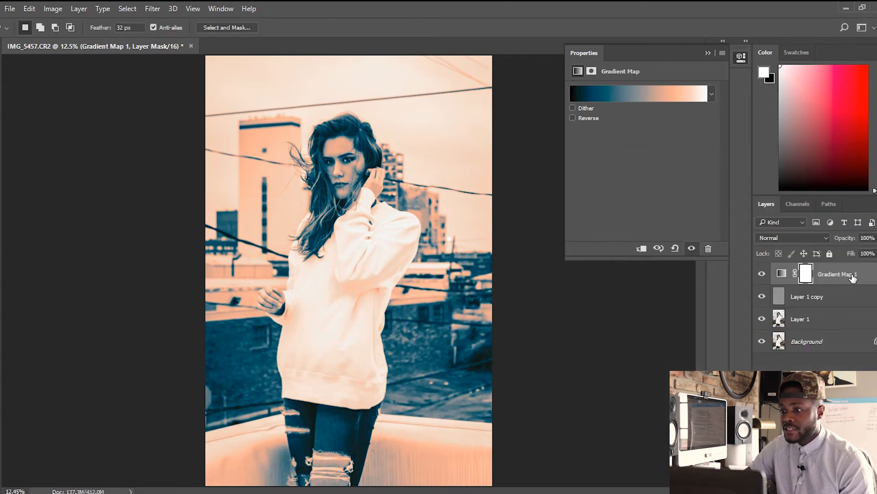
- Blend the Gradient Map layer in Soft Light mode at 25% opacity
click(876, 238)
drag(868, 253, 860, 253)
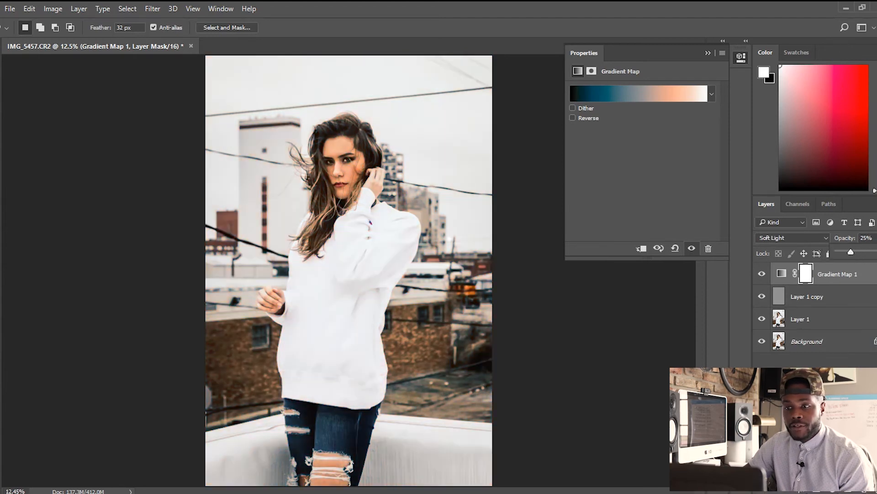
click(876, 238)
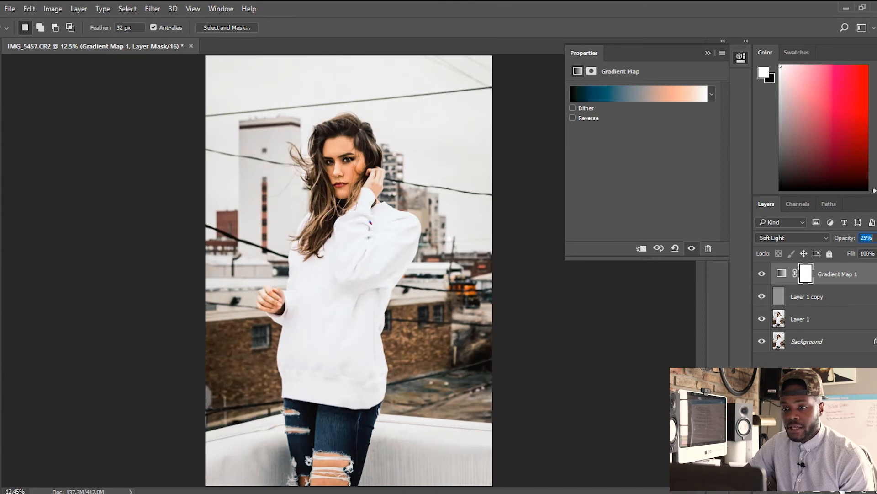
- Add a Levels adjustment layer above the gradient map, set its midtones to 1.20 and collapse its properties
click(833, 491)
click(813, 300)
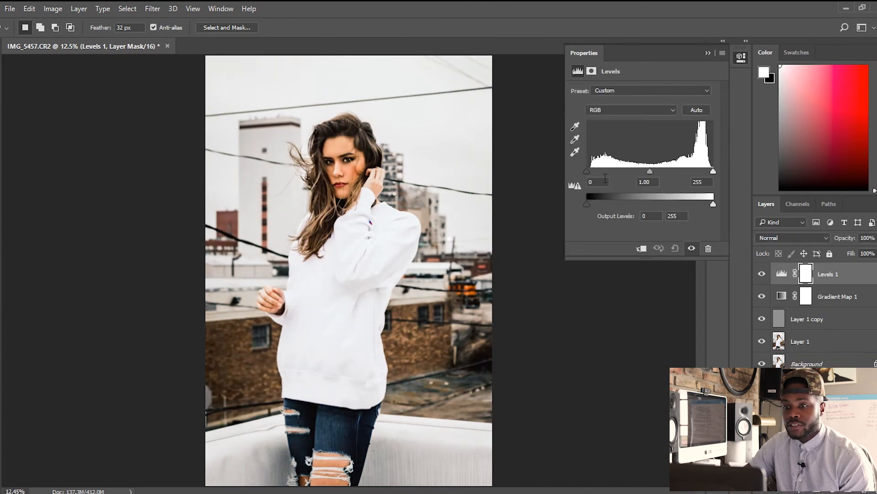
drag(649, 170, 642, 171)
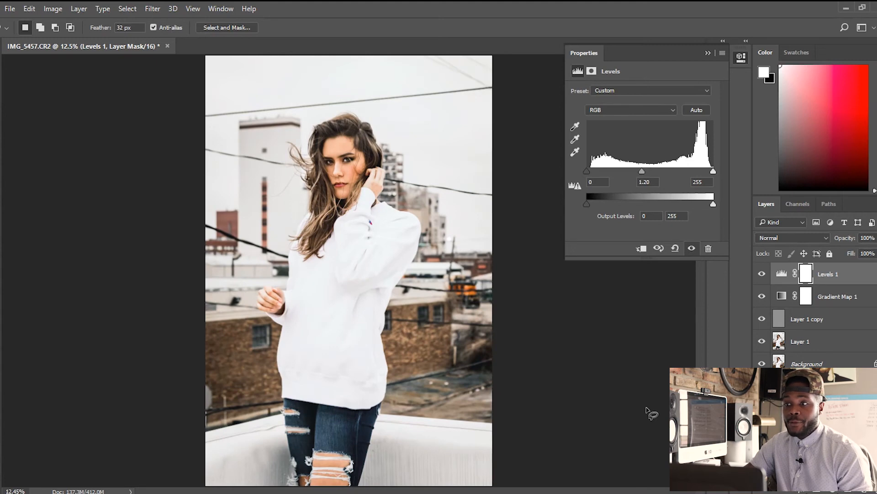
click(708, 53)
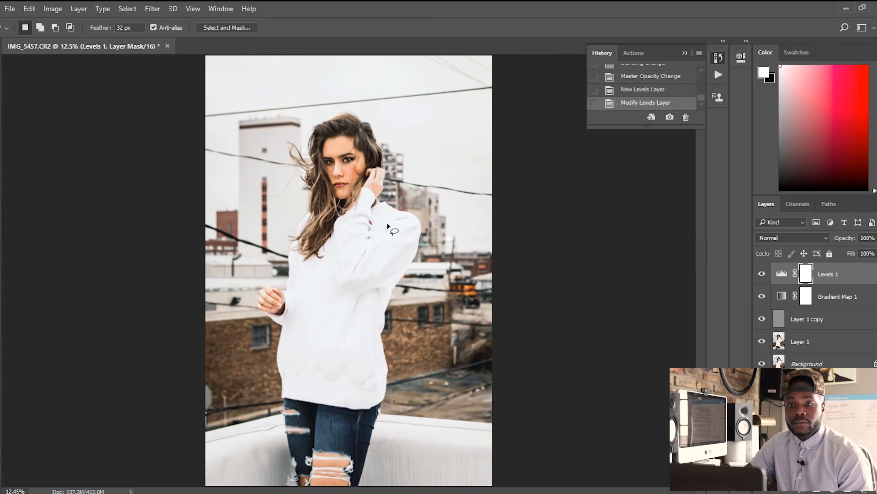
- Save the layered portrait and switch to Lightroom Classic, hiding the filmstrip to enlarge the view
key(ctrl+s)
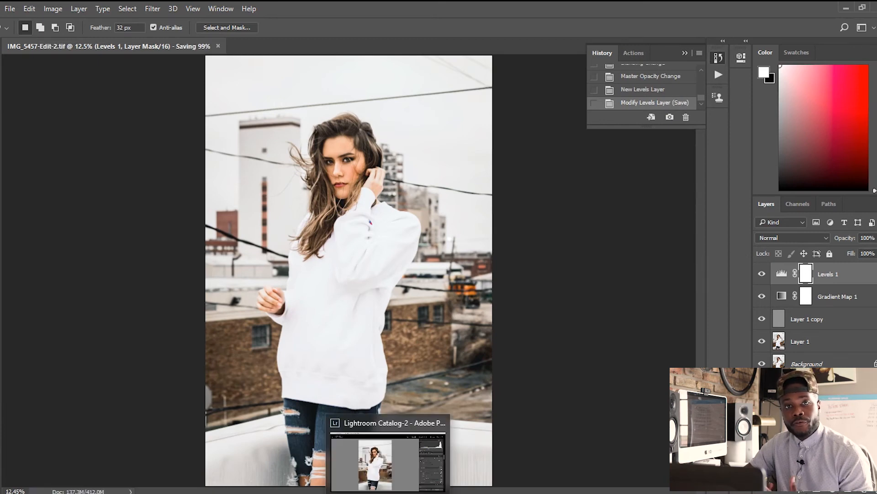
click(388, 493)
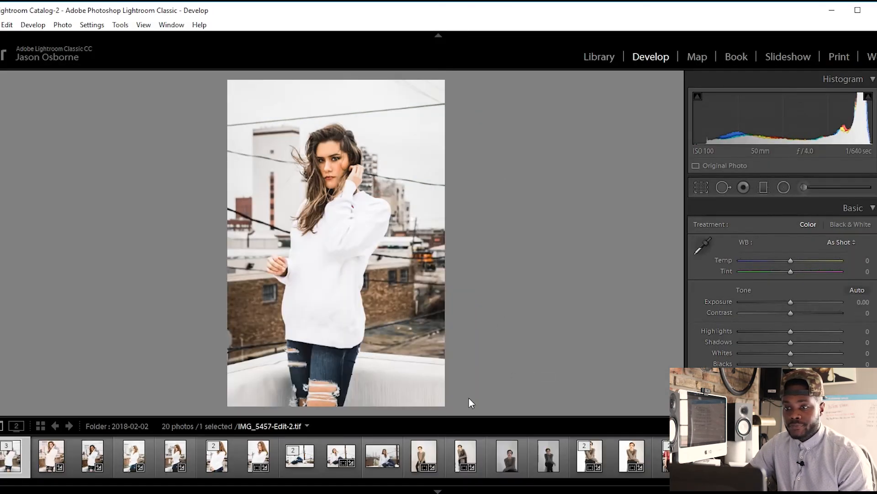
click(450, 490)
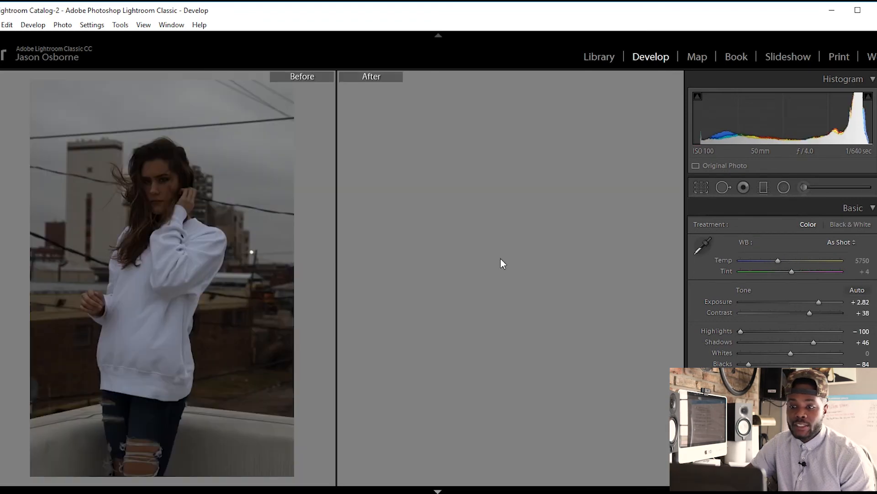